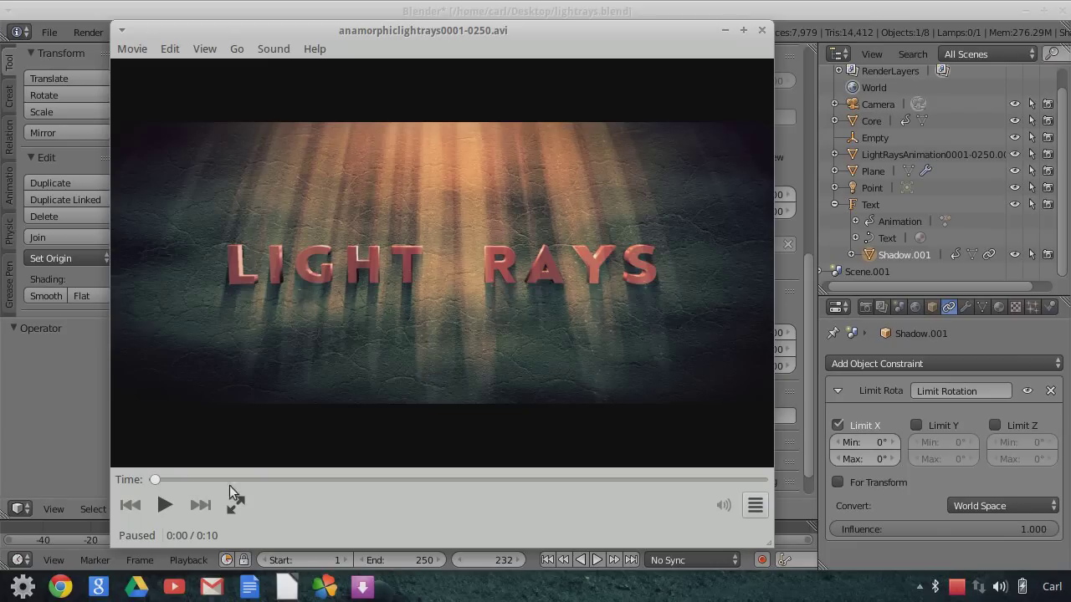
- Play and pause the rendered movie anamorphiclightrays0001-0250.avi several times to examine the moving light rays around the text
left_click(164, 507)
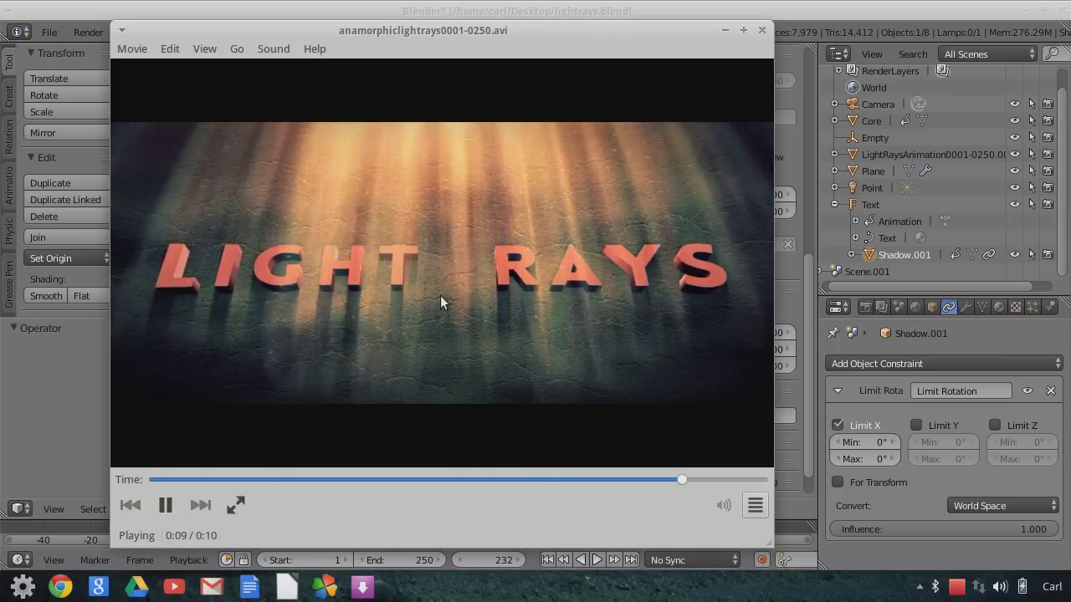
left_click(164, 505)
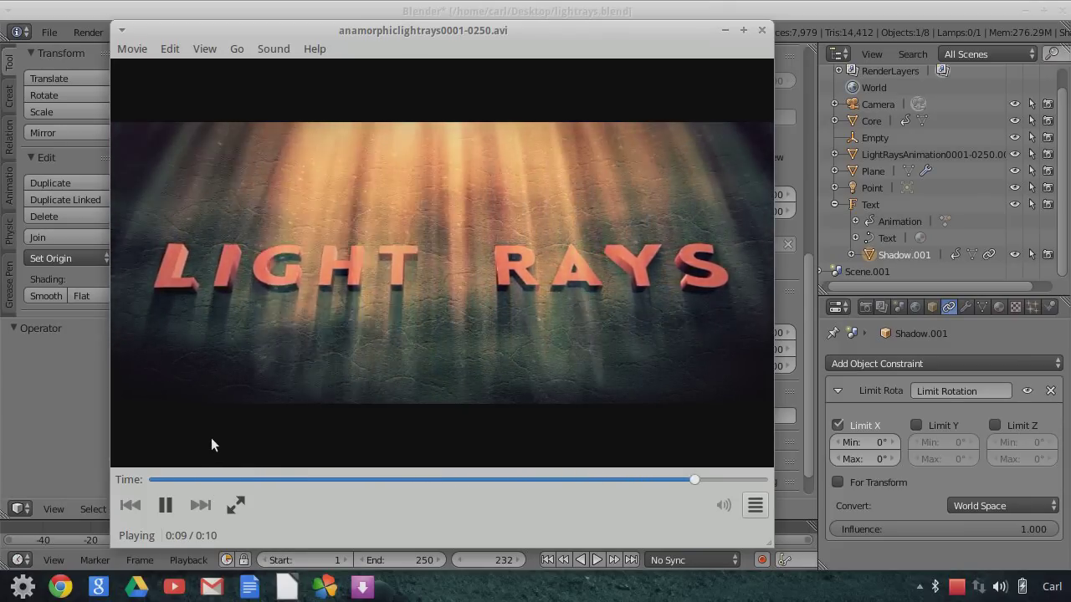
left_click(164, 507)
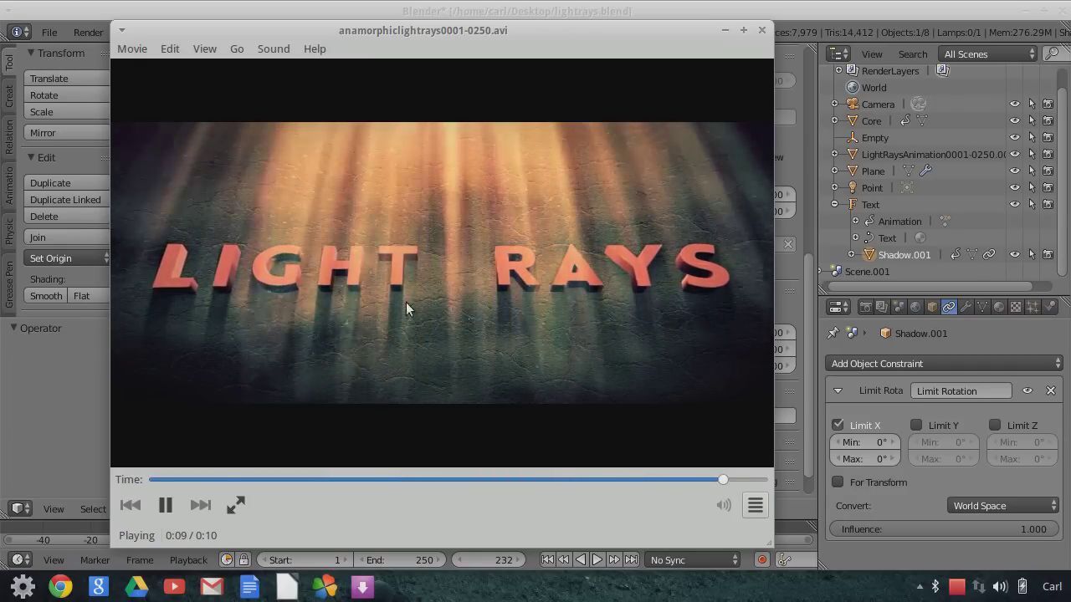
left_click(165, 505)
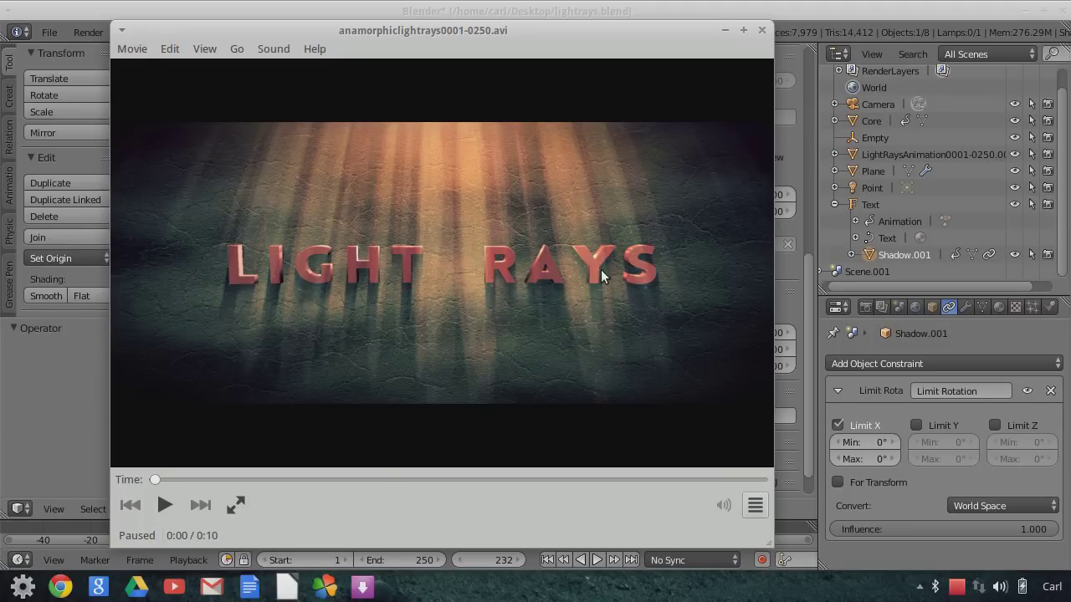
left_click(167, 505)
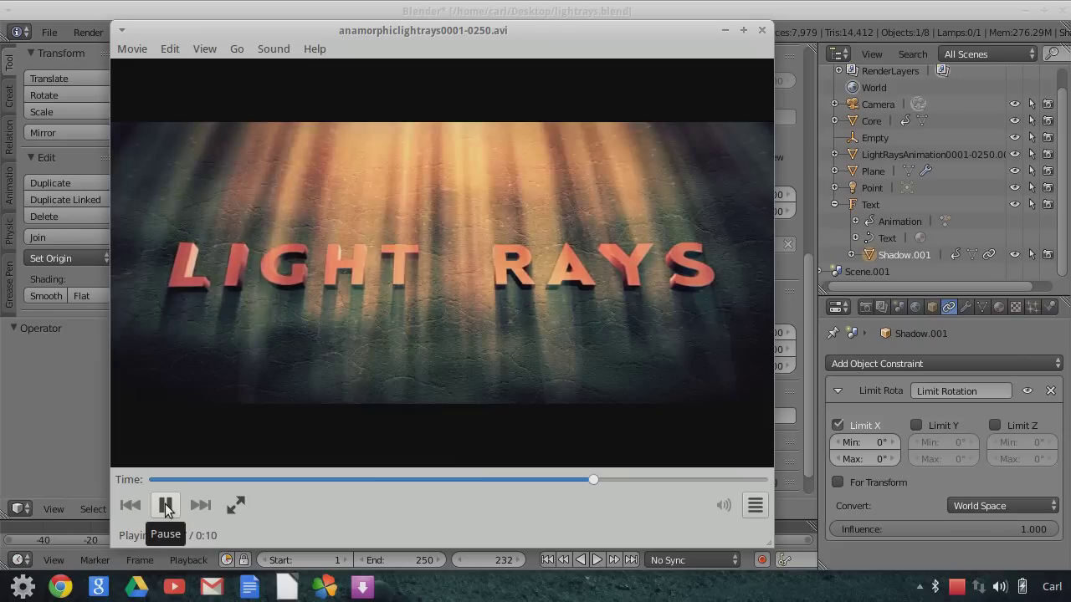
left_click(165, 506)
left_click(165, 507)
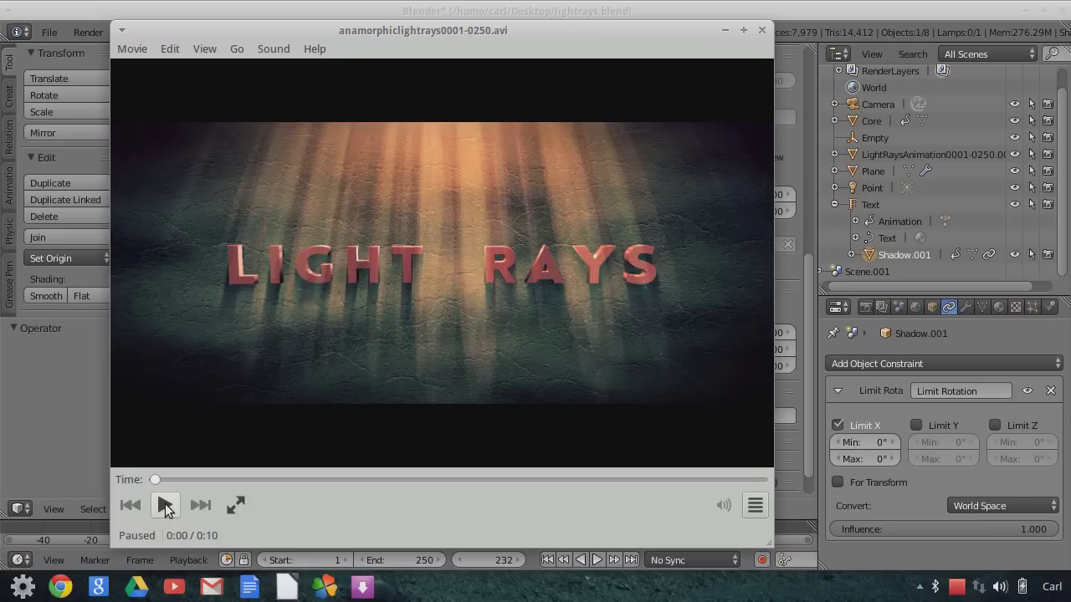
left_click(164, 507)
key("space")
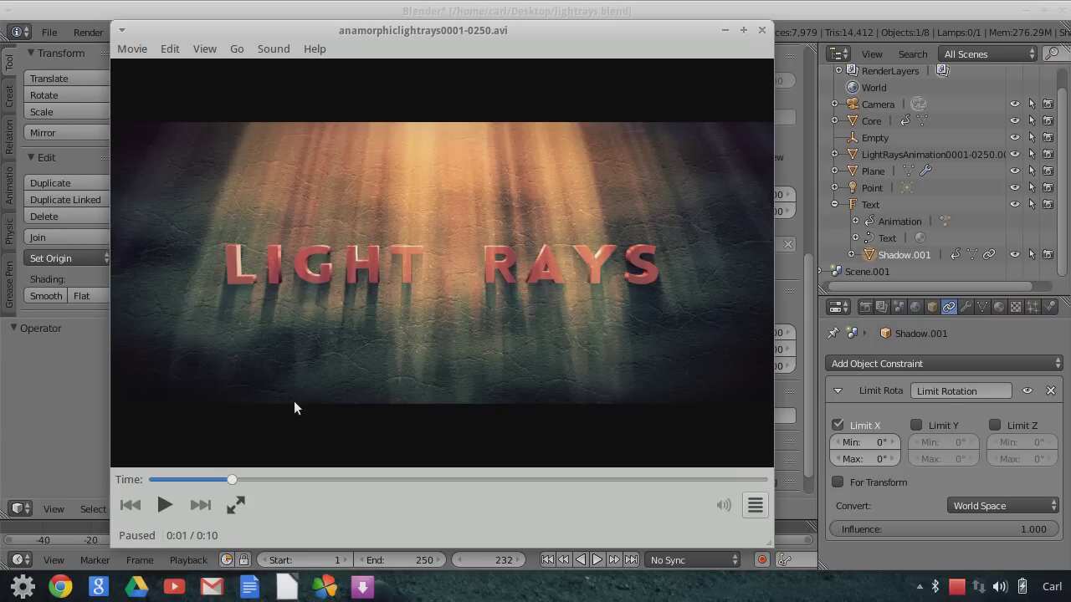
left_click(165, 506)
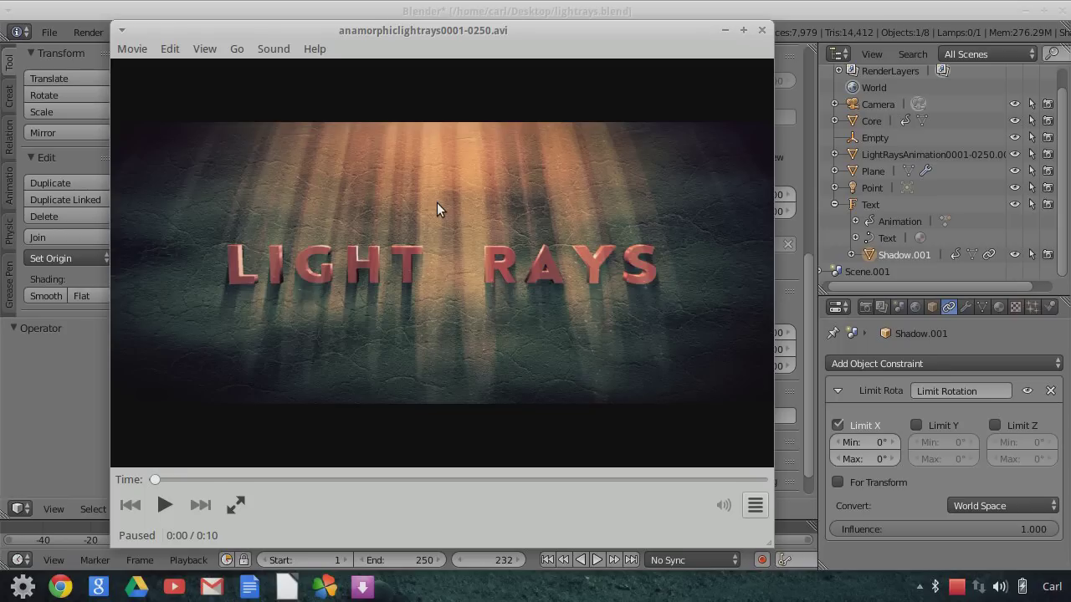
left_click(164, 505)
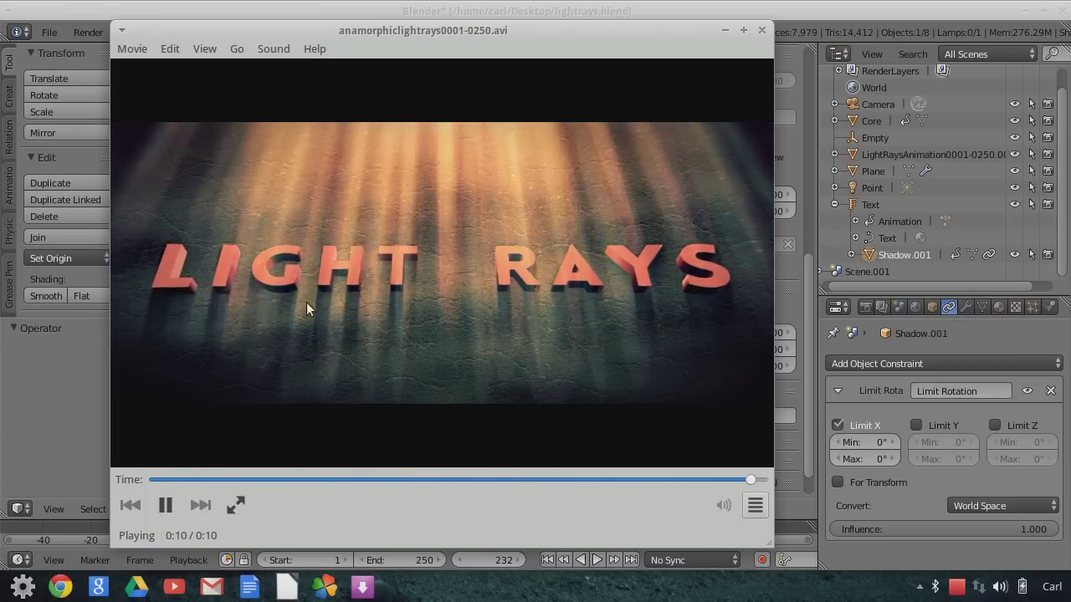
left_click(164, 504)
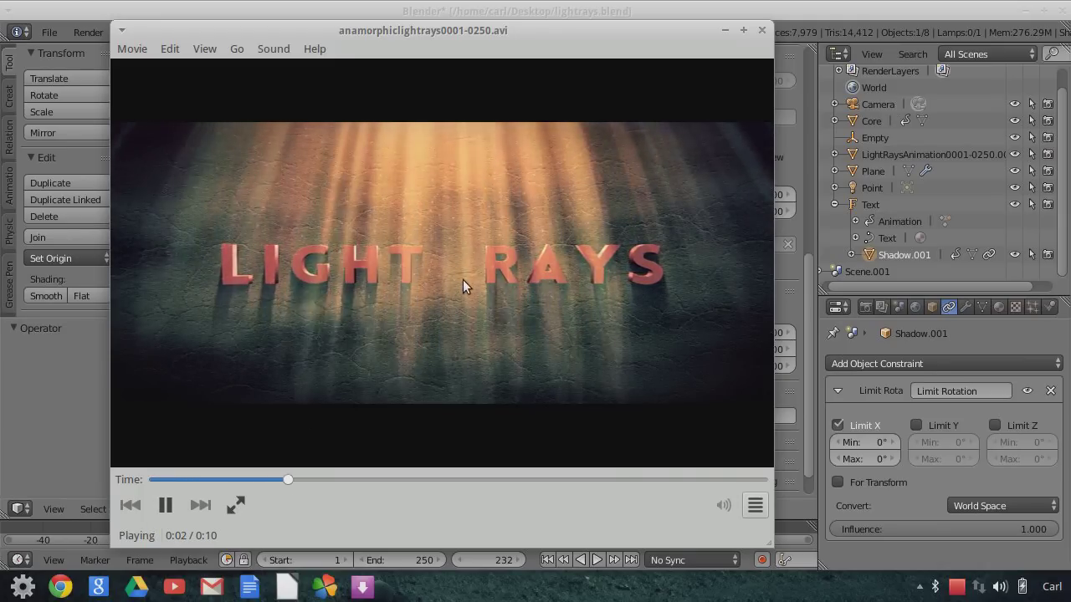
left_click(166, 505)
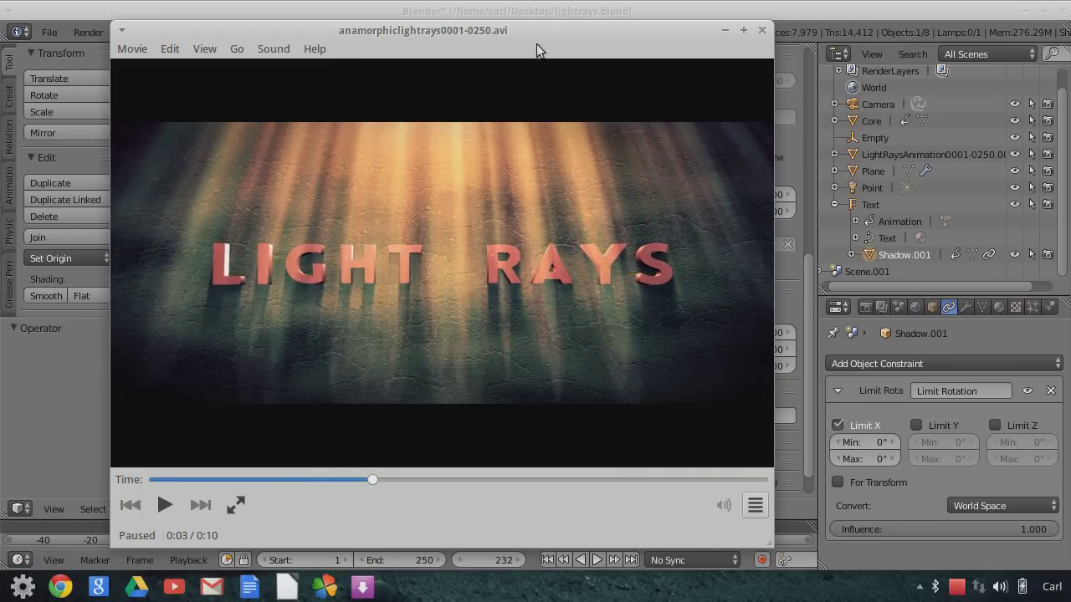
- Switch to Blender, play the light rays animation in the camera view from frame 1, and stop it at frame 113
left_click(514, 18)
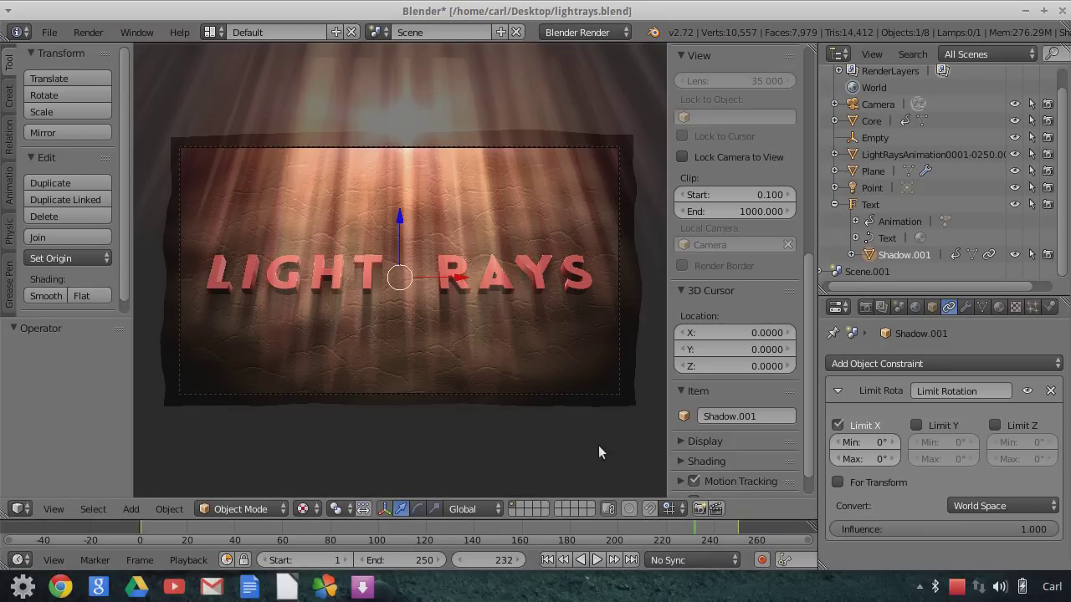
left_click(548, 560)
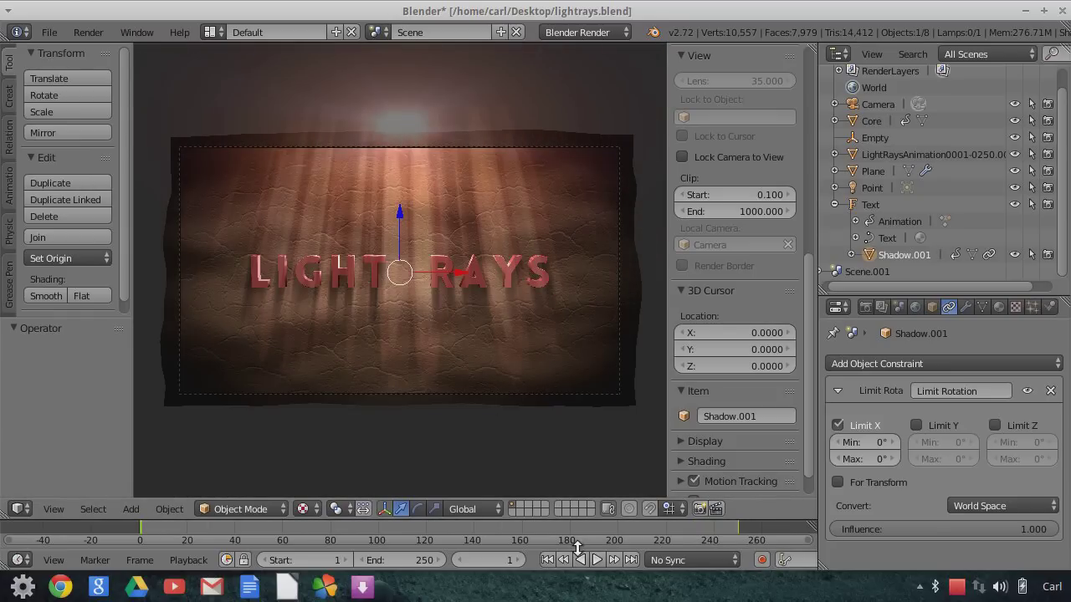
left_click(599, 560)
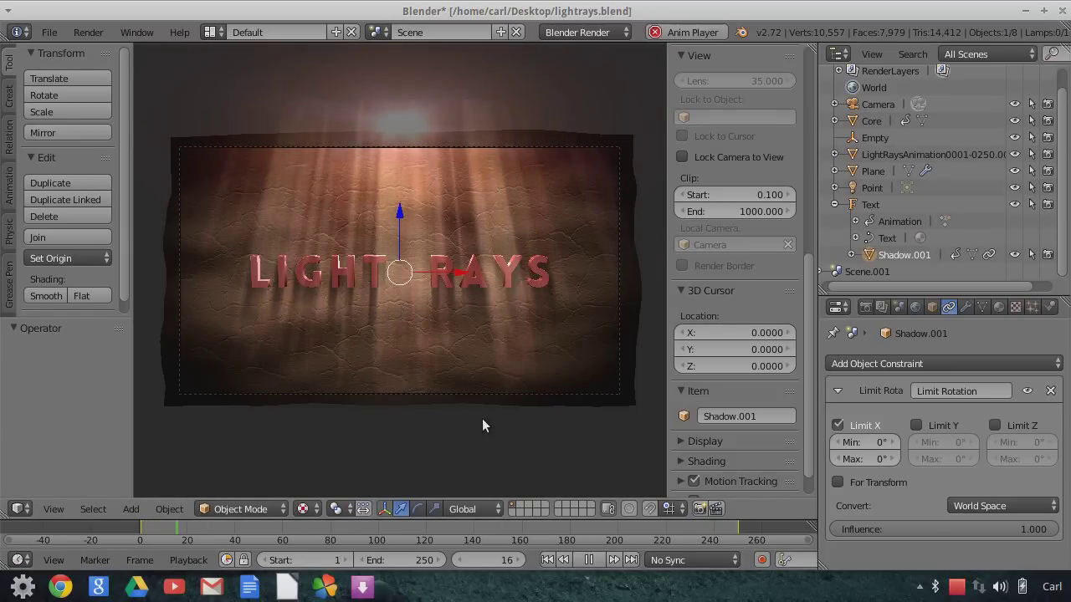
scroll(482, 419, "up", 1)
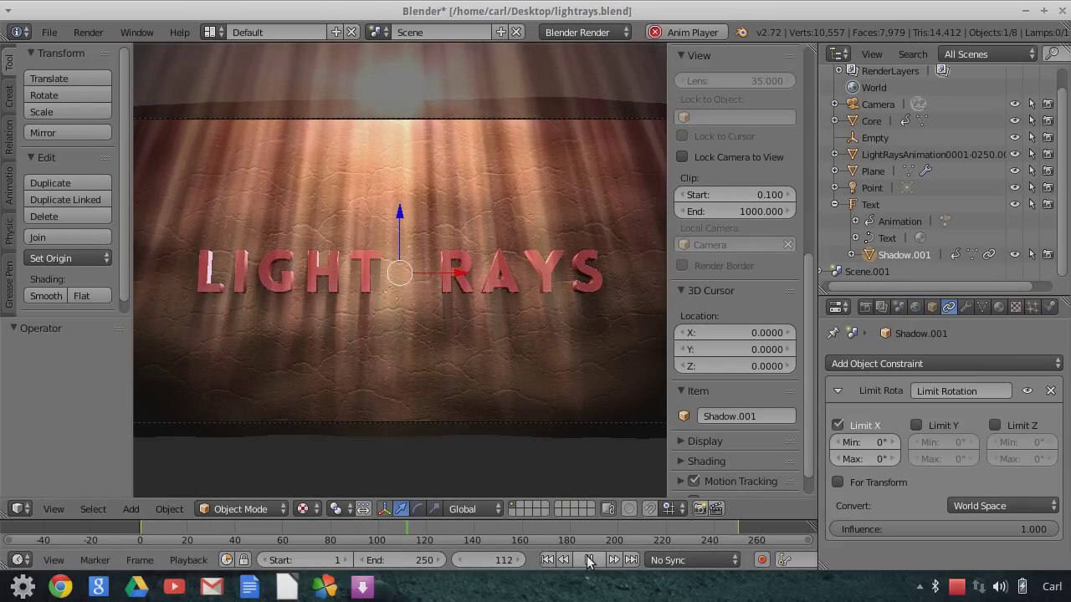
key("alt+a")
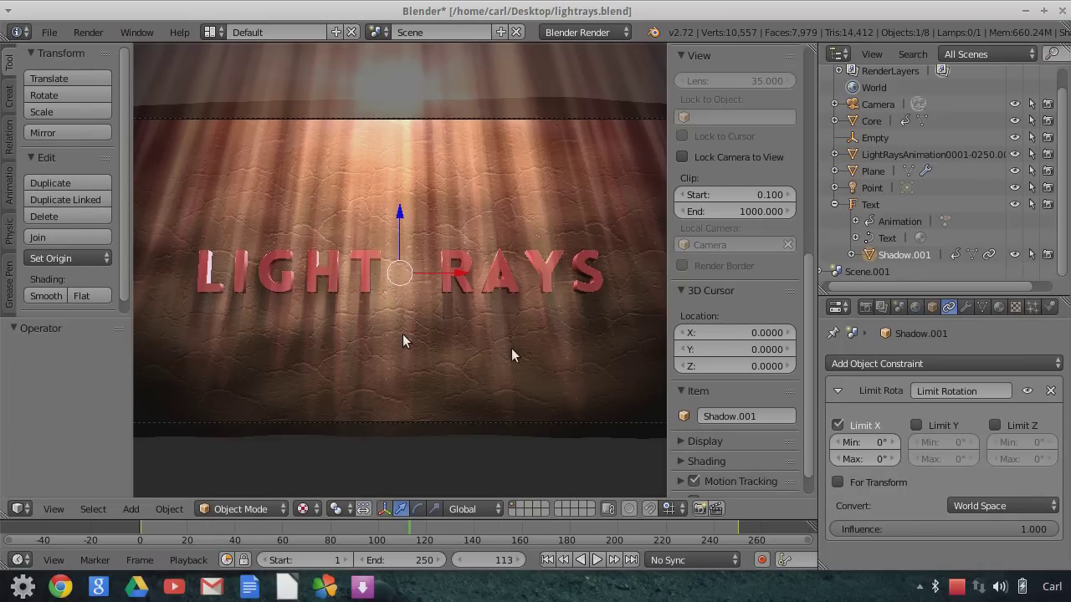
scroll(513, 362, "down", 1)
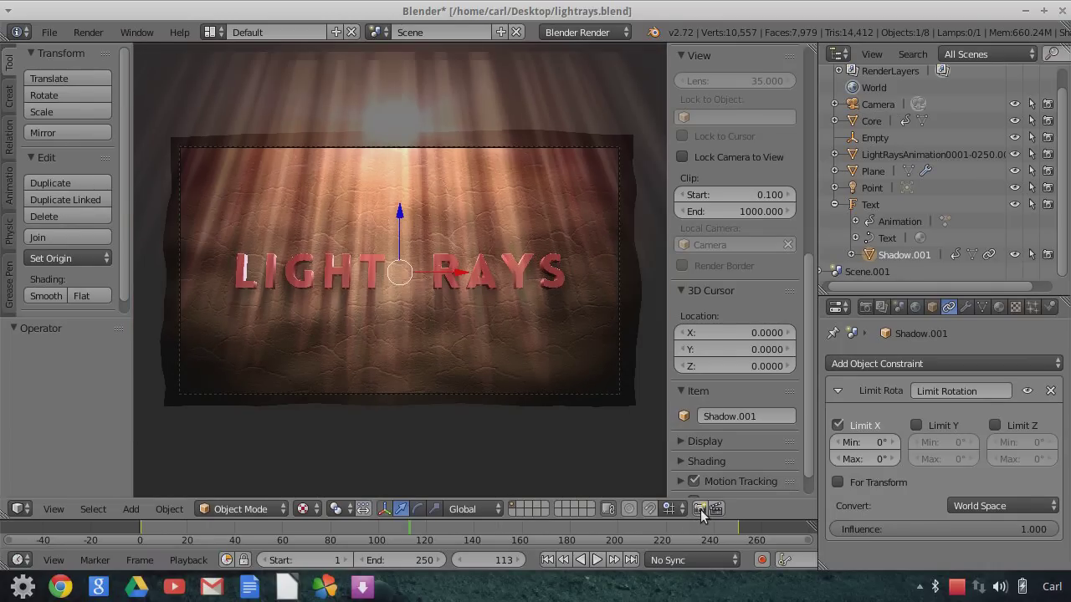
- Render the current frame, inspect the light rays over the text up close, and return to the 3D view
key("F12")
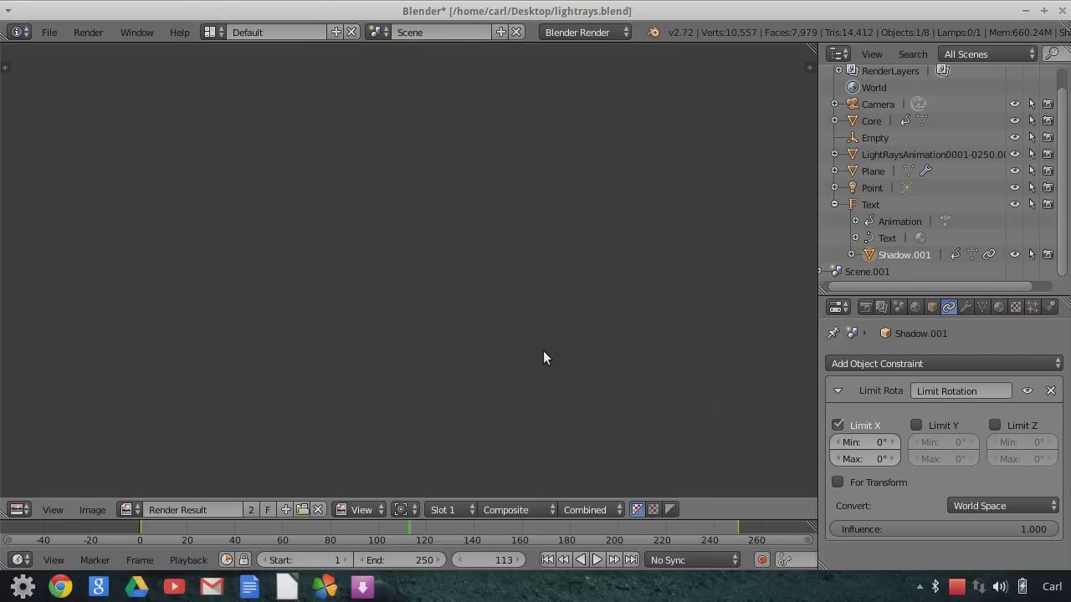
scroll(516, 330, "up", 1)
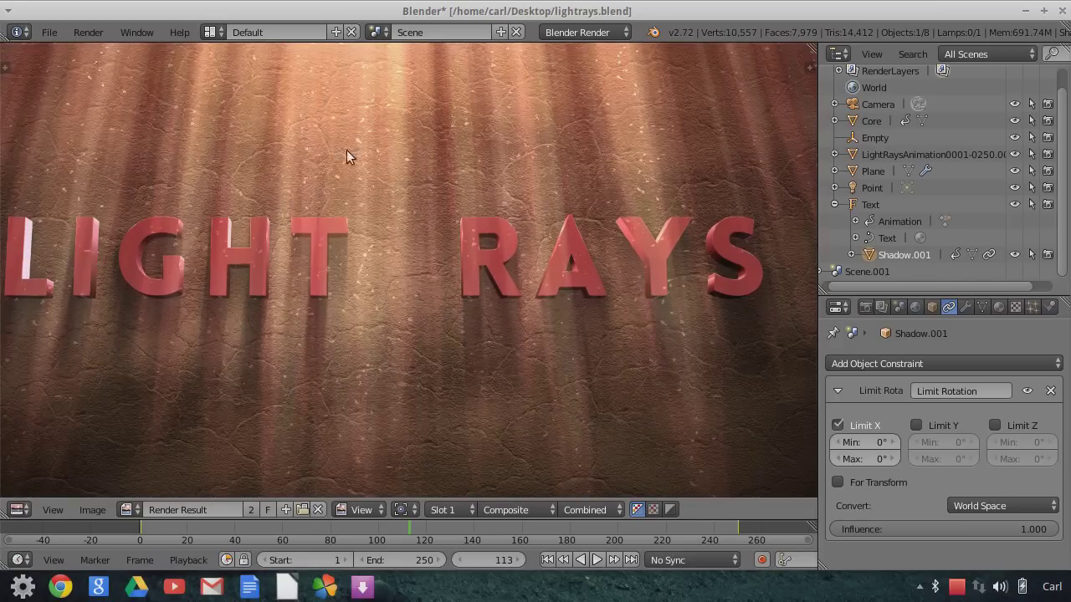
scroll(555, 266, "down", 3)
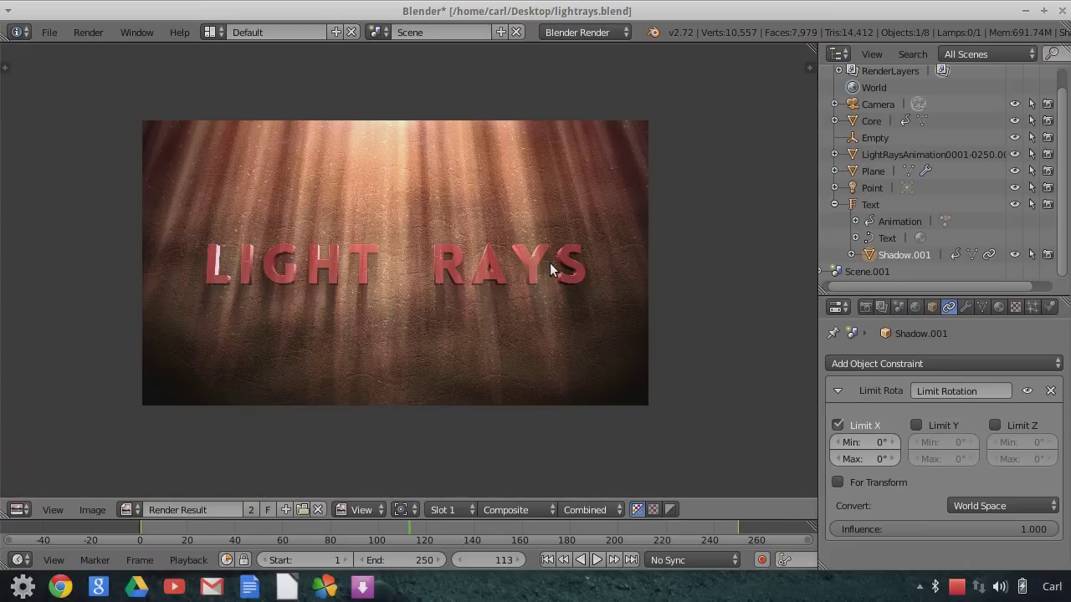
scroll(452, 301, "up", 1)
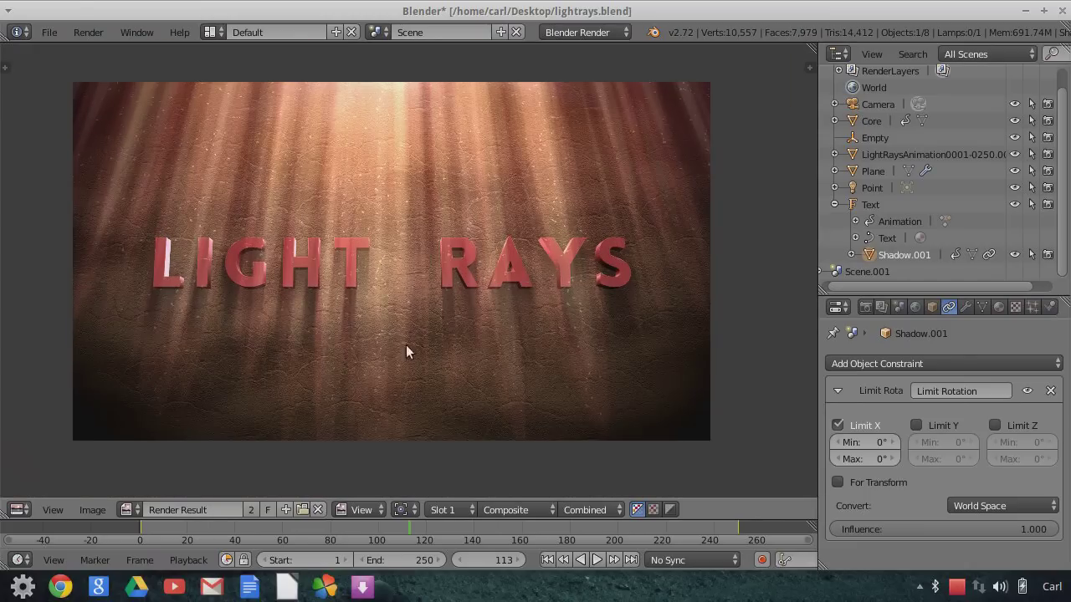
left_click(18, 510)
left_click(38, 490)
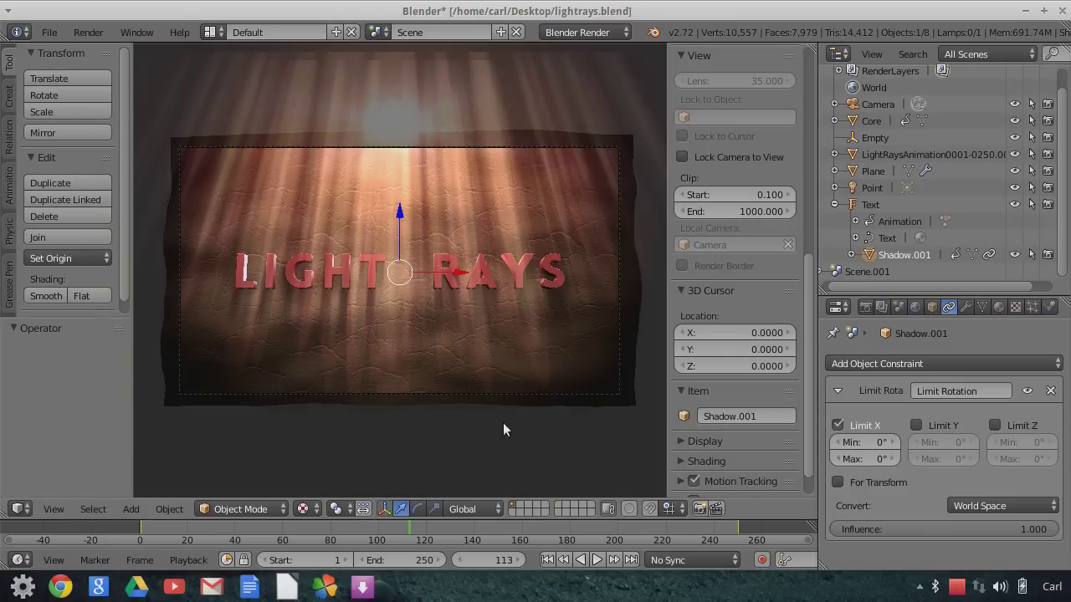
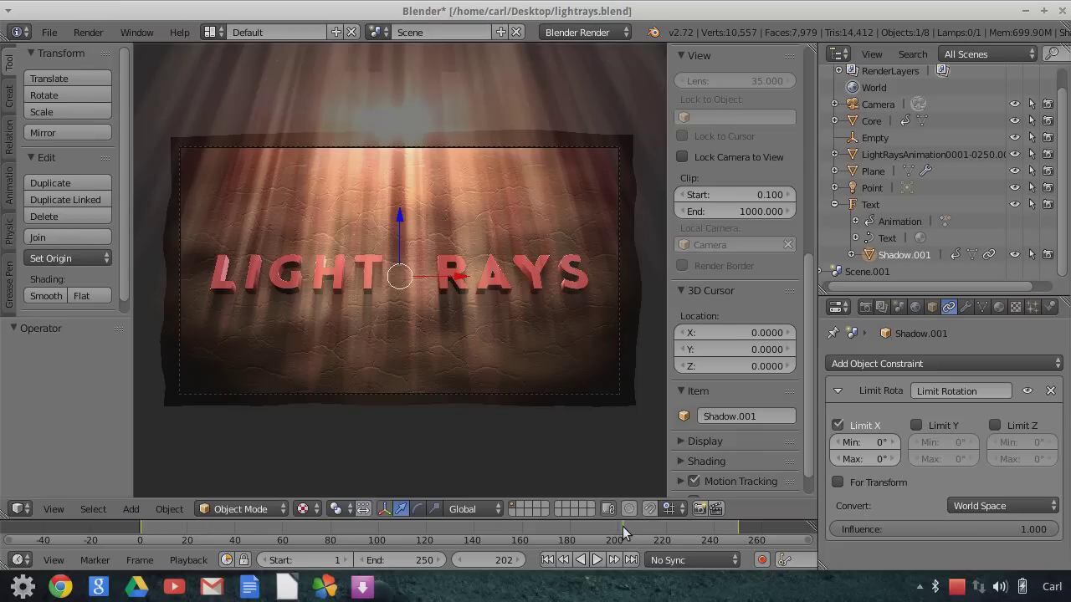
- Replay the light rays animation twice in the viewport from frame 1, stopping each run partway
left_click(548, 560)
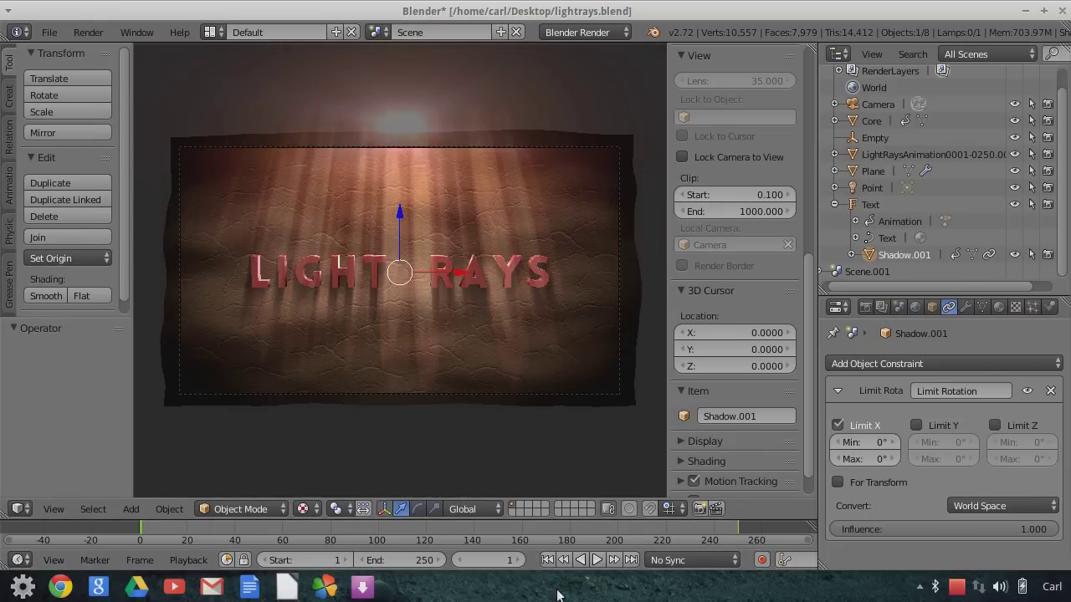
left_click(596, 560)
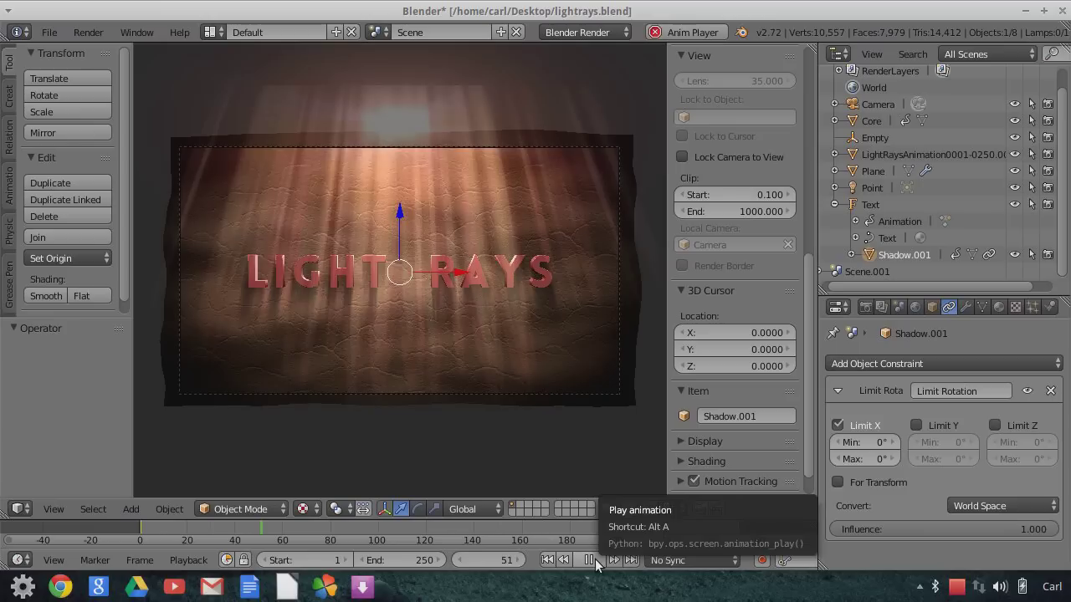
left_click(592, 559)
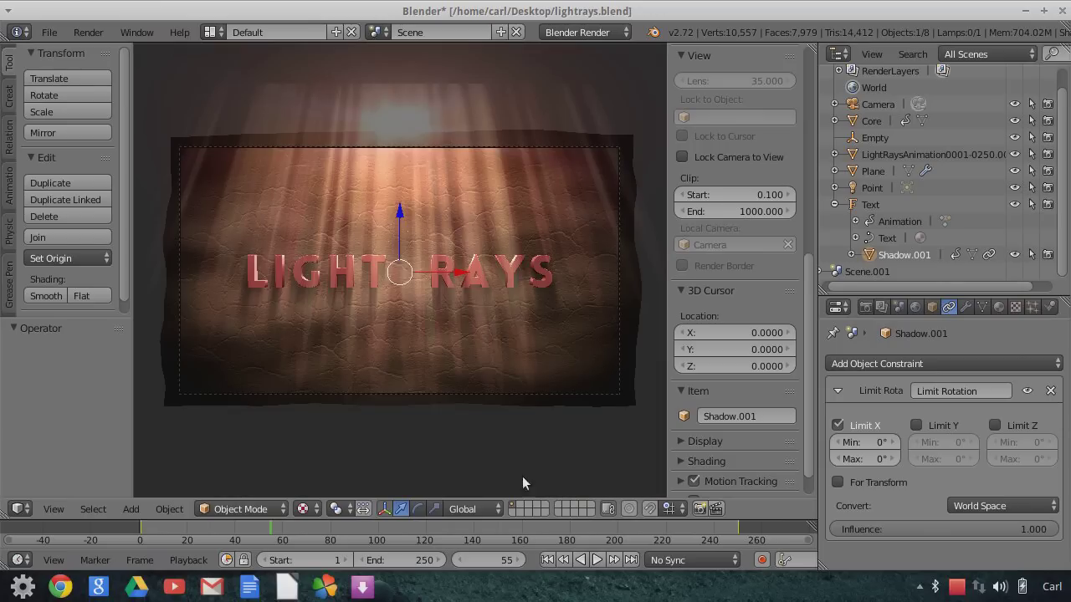
left_click(548, 562)
left_click(596, 565)
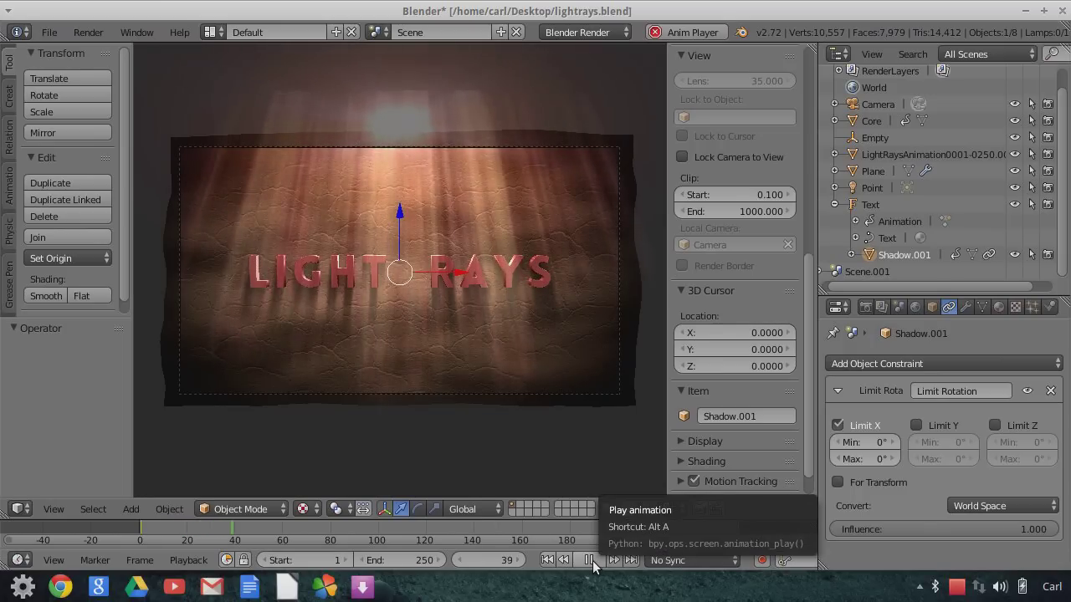
left_click(592, 560)
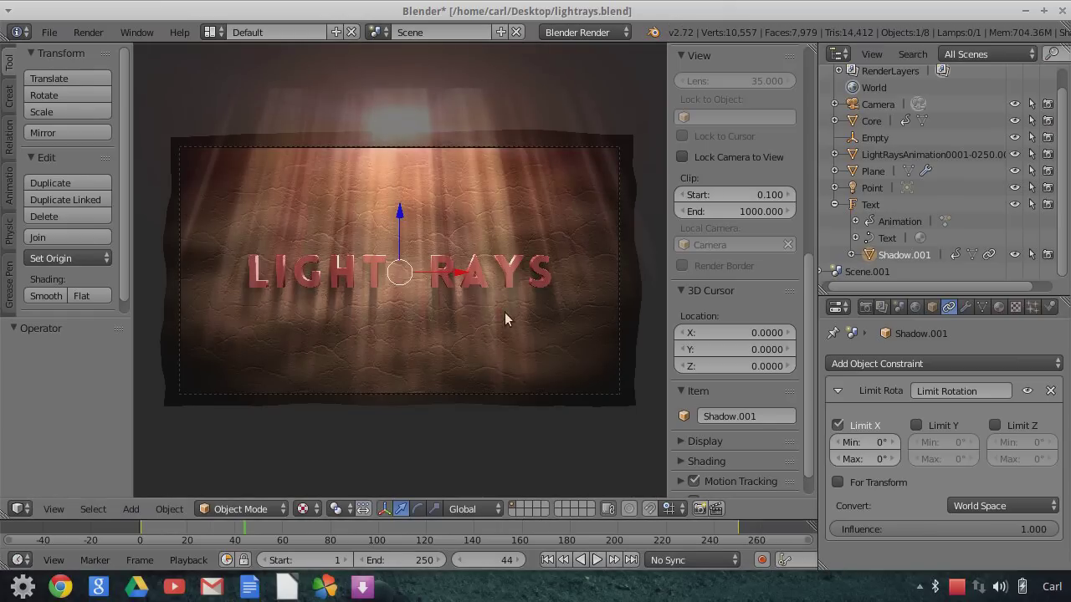
- Examine from the side how the light ray plane sits relative to the text and wall, checking the camera view in between
middle_click_drag(576, 333, 532, 348)
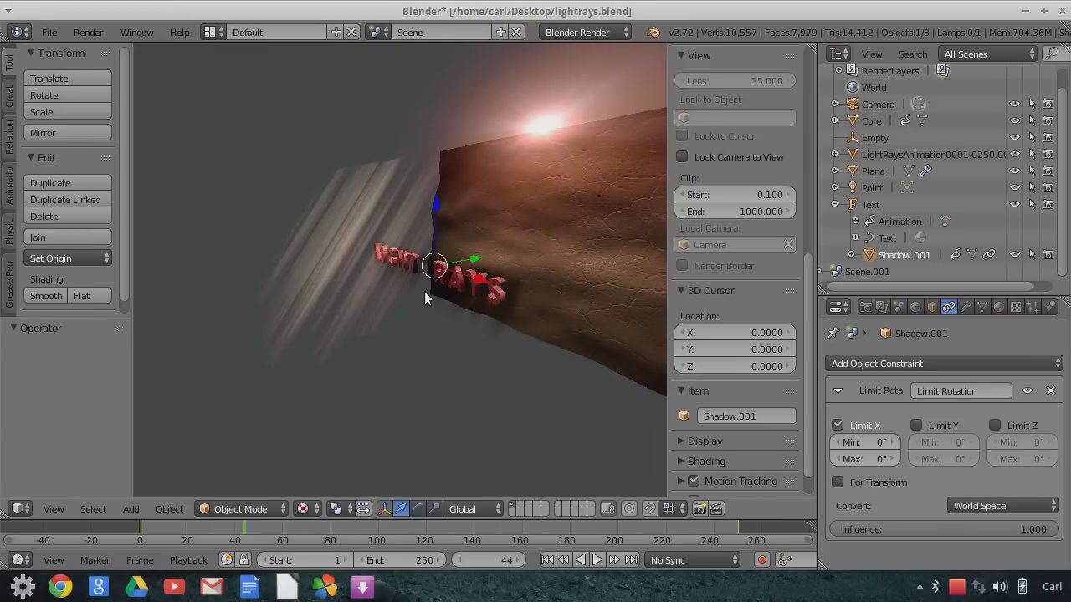
middle_click_drag(402, 292, 399, 306)
mouse_move(342, 234)
middle_mouse_down()
mouse_move(370, 293)
mouse_move(343, 315)
mouse_move(449, 342)
mouse_move(528, 310)
mouse_move(417, 308)
mouse_move(378, 290)
mouse_move(491, 344)
mouse_move(491, 304)
mouse_move(487, 334)
mouse_move(500, 312)
mouse_move(516, 361)
mouse_move(552, 375)
mouse_move(496, 356)
mouse_move(520, 398)
mouse_move(540, 368)
mouse_move(480, 399)
mouse_move(540, 404)
mouse_move(511, 356)
middle_mouse_up()
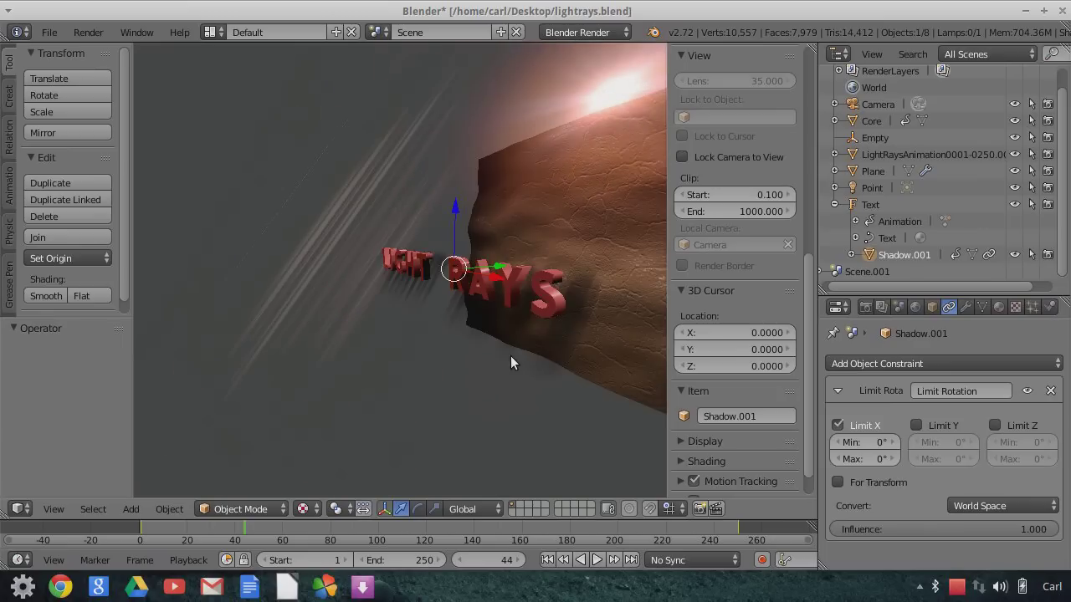
left_click(54, 509)
left_click(90, 449)
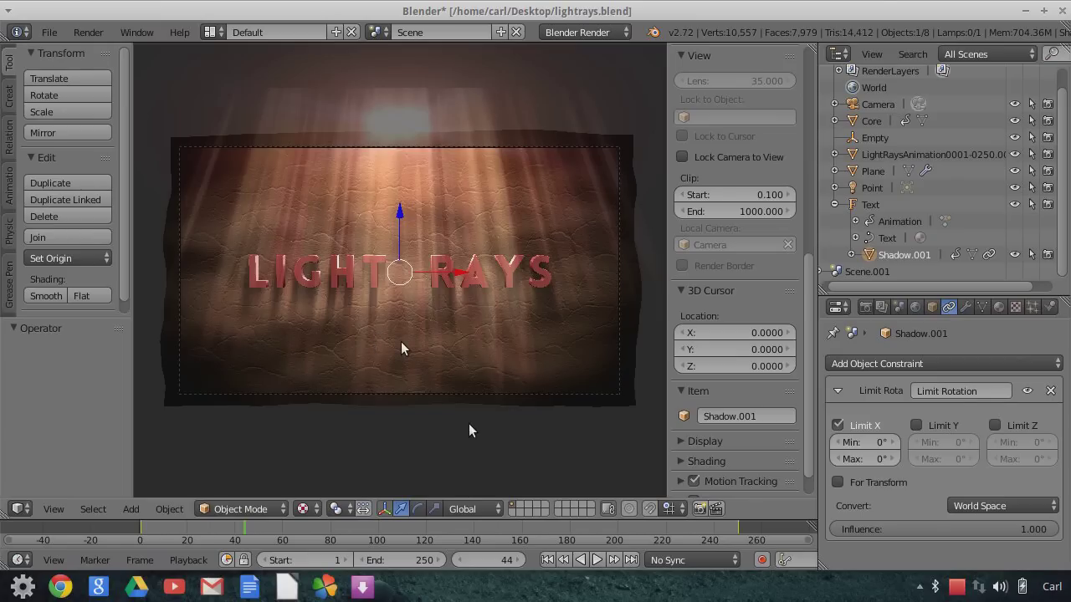
middle_click_drag(471, 310, 378, 333)
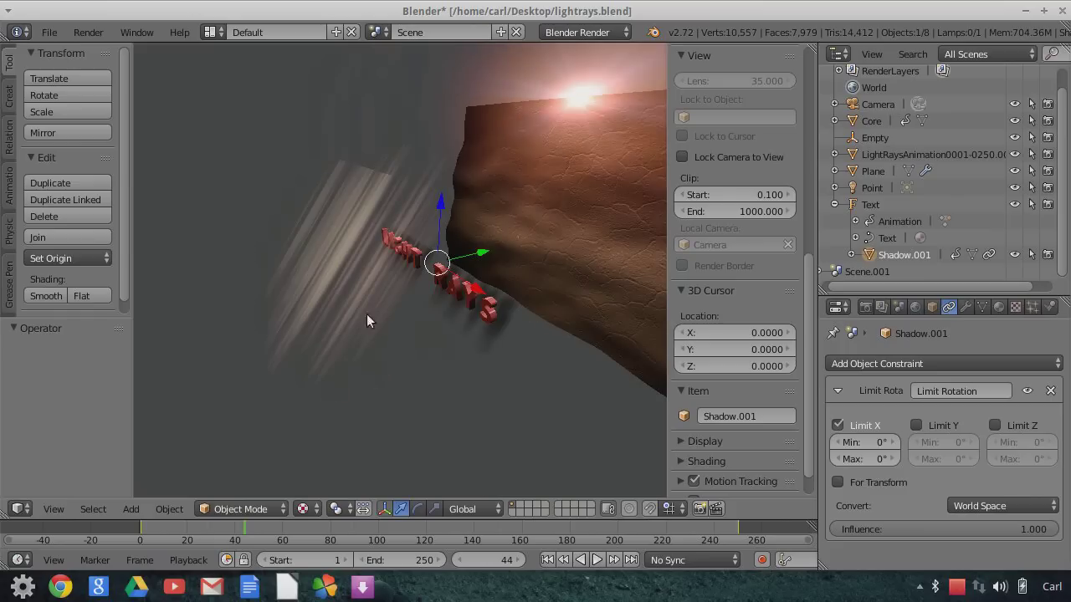
mouse_move(439, 260)
middle_mouse_down()
mouse_move(361, 259)
mouse_move(320, 211)
mouse_move(518, 393)
middle_mouse_up()
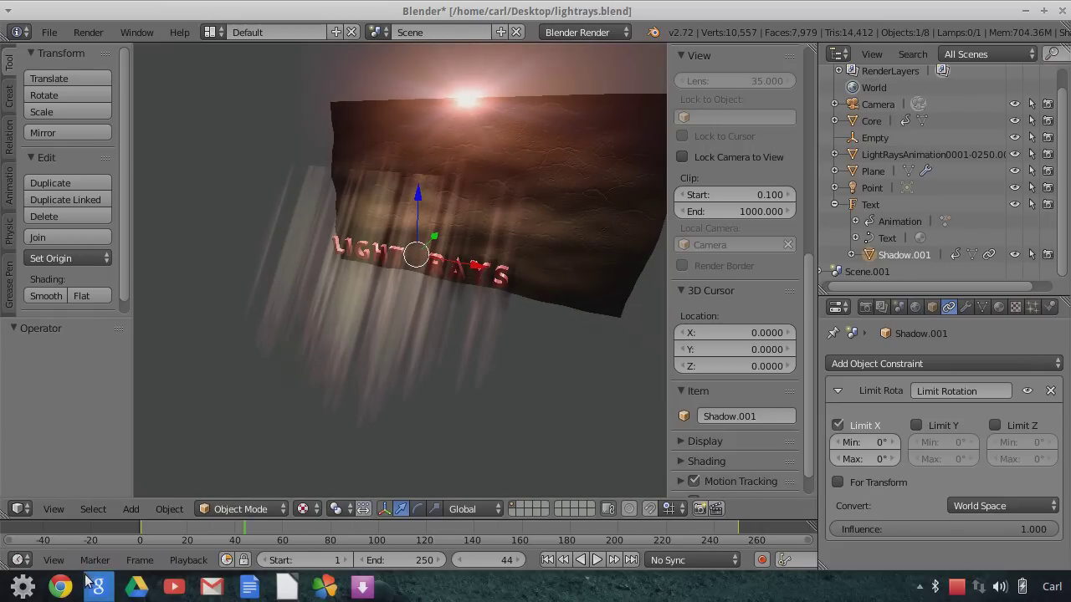
- Switch to the Textures folder in the file manager and locate and select LightRaysAnimation0001-0250.avi
left_click(919, 587)
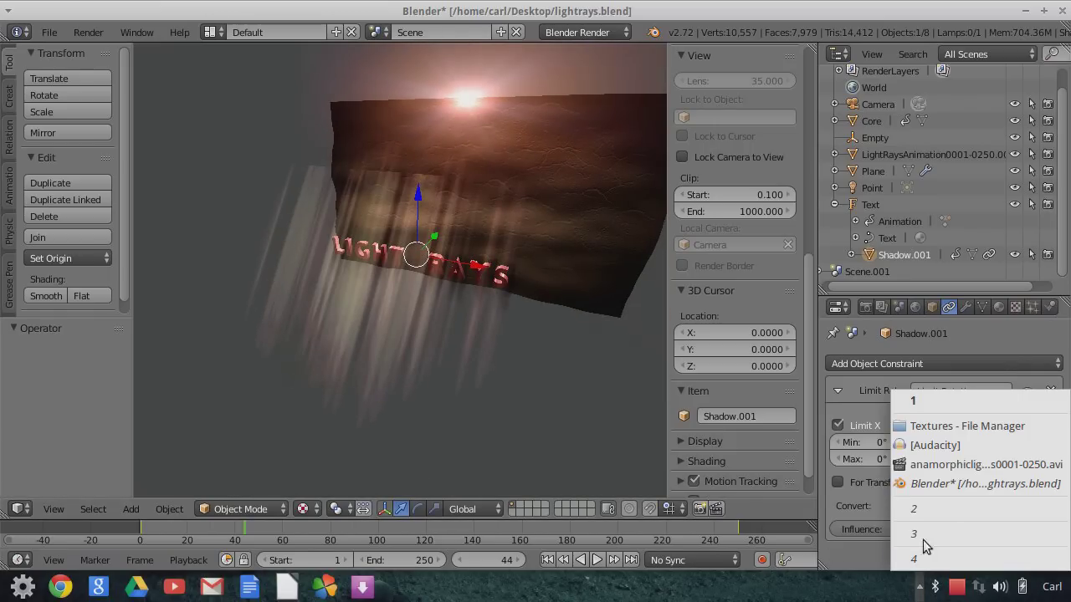
left_click(908, 423)
scroll(869, 389, "down", 2)
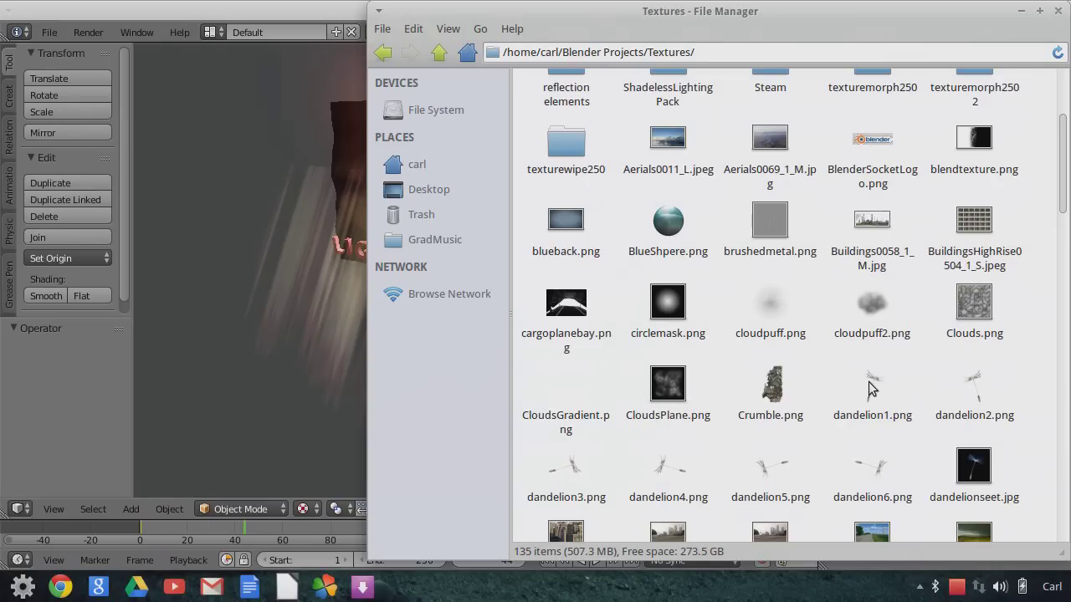
left_click_drag(769, 23, 632, 23)
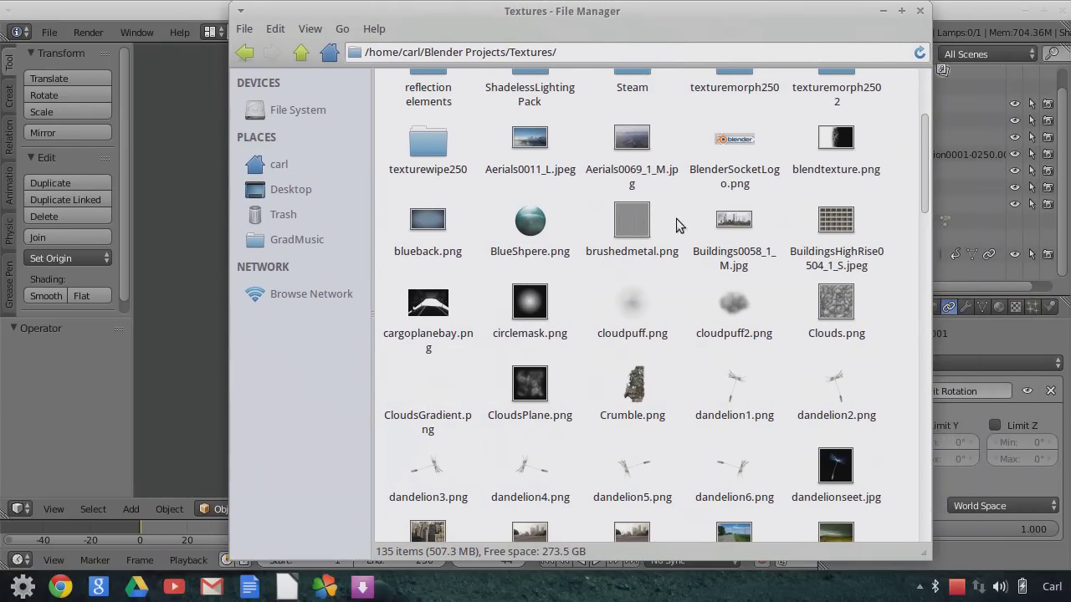
scroll(769, 350, "down", 4)
scroll(769, 349, "down", 10)
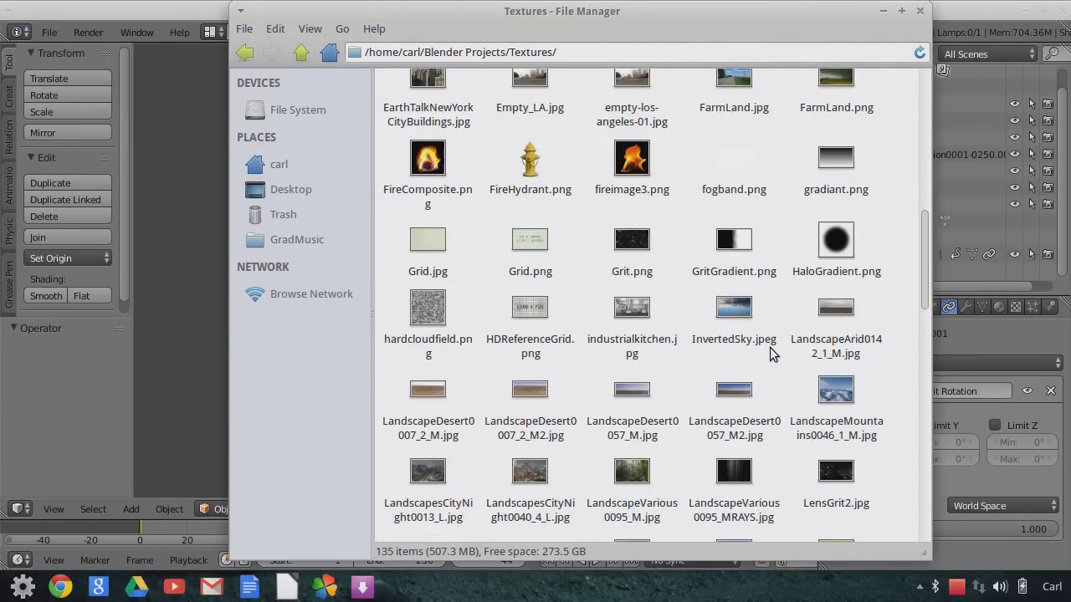
scroll(769, 358, "down", 2)
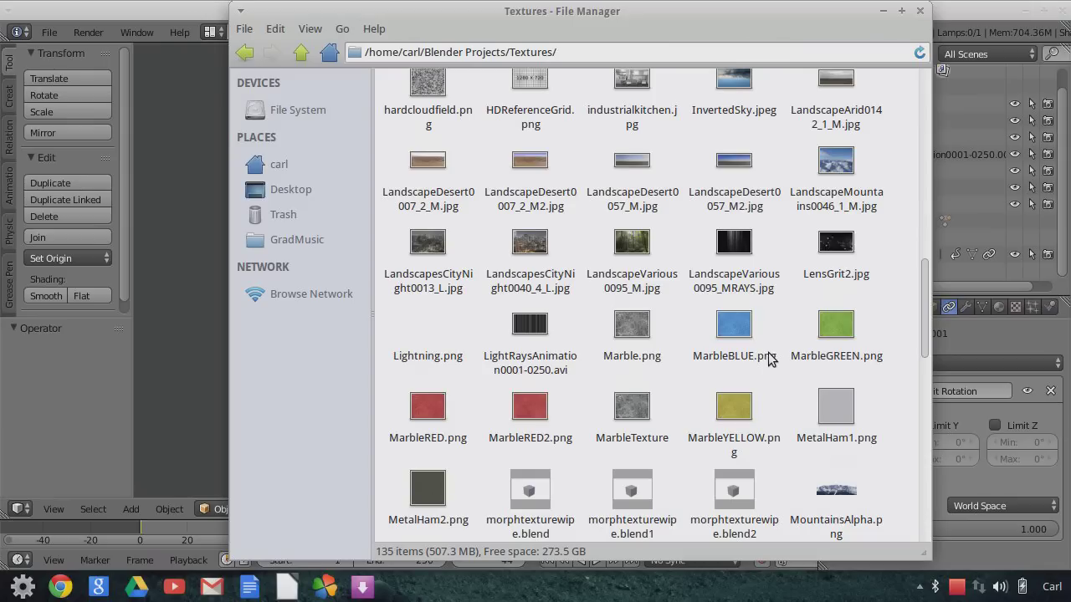
left_click(540, 328)
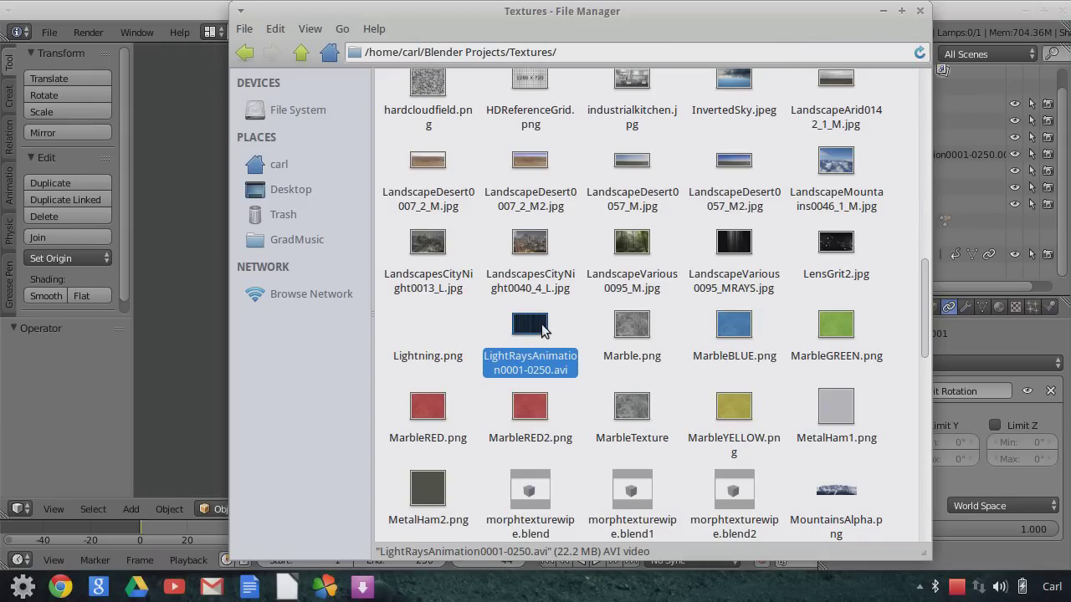
- Switch to the video player and preview the LightRaysAnimation0001-0250.avi clip in short runs, leaving it paused
left_click(920, 591)
left_click(954, 441)
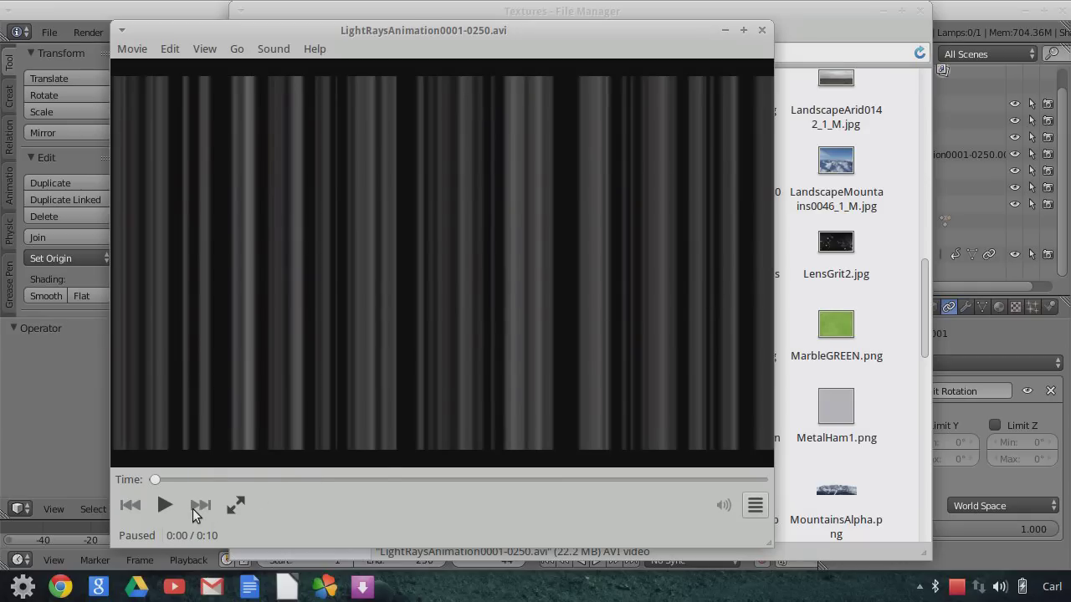
left_click(166, 505)
left_click(164, 505)
left_click(165, 504)
left_click(165, 505)
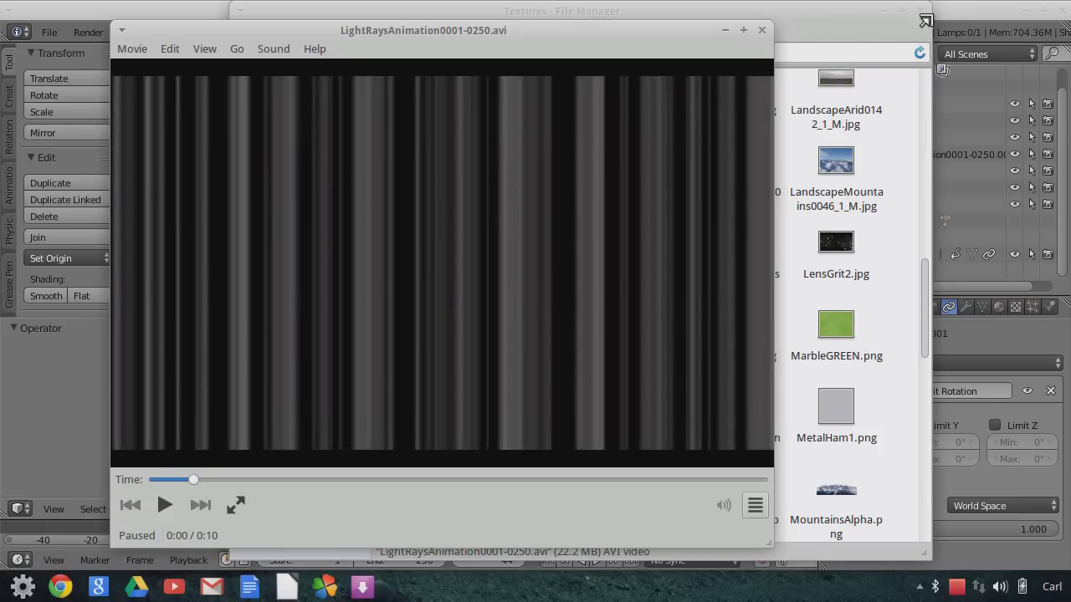
- Return to Blender and examine the light rays around the text from the side and the front
left_click(950, 18)
middle_click_drag(512, 290, 454, 313)
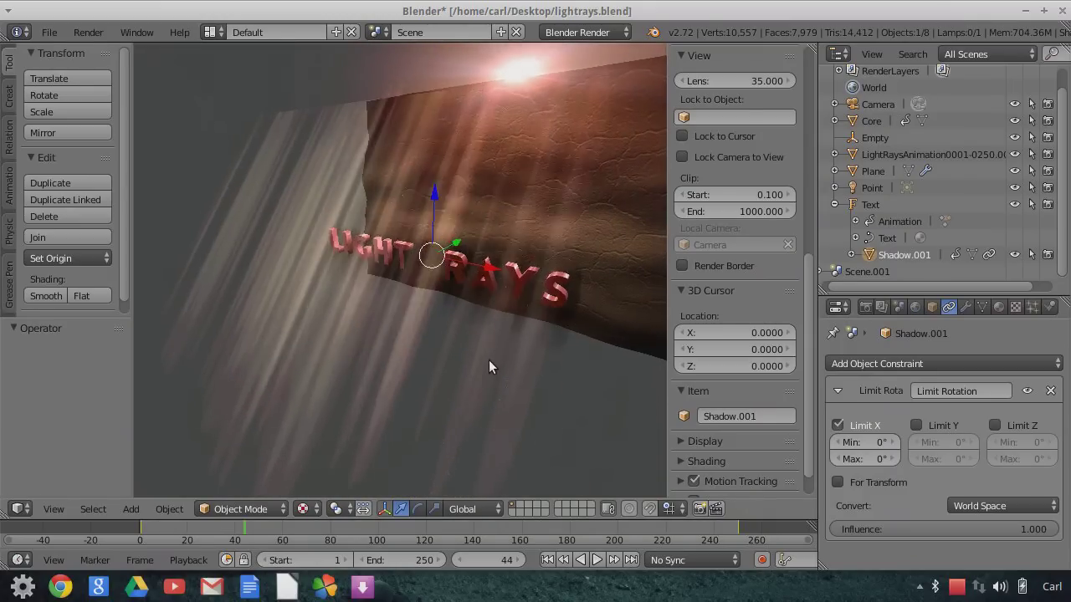
middle_click_drag(486, 360, 537, 365)
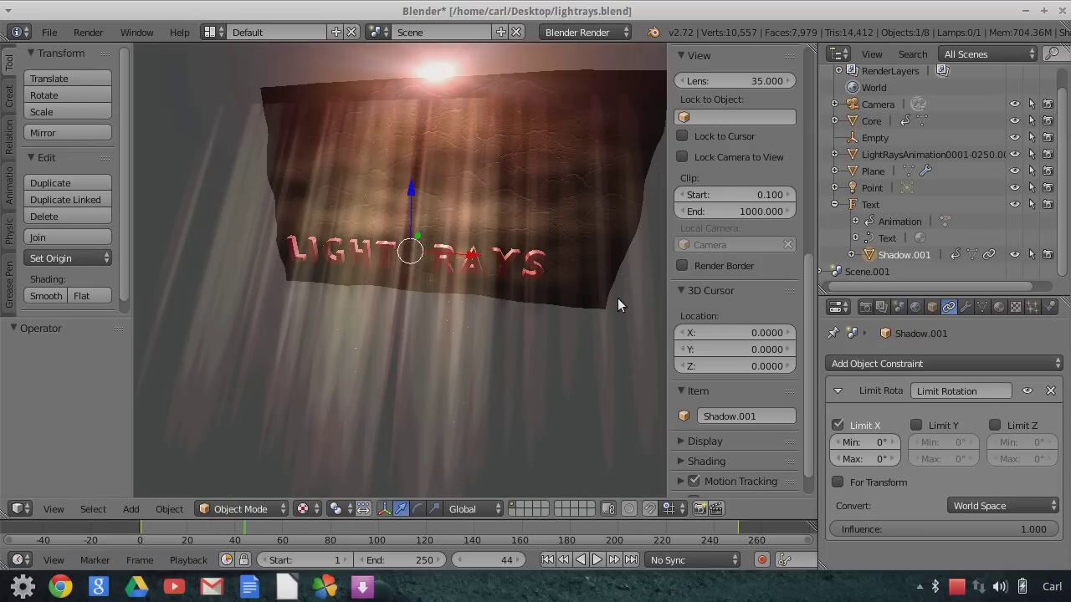
- Open the LightMask material in an enlarged properties area and review its diffuse, specular and shading settings
left_click(1000, 308)
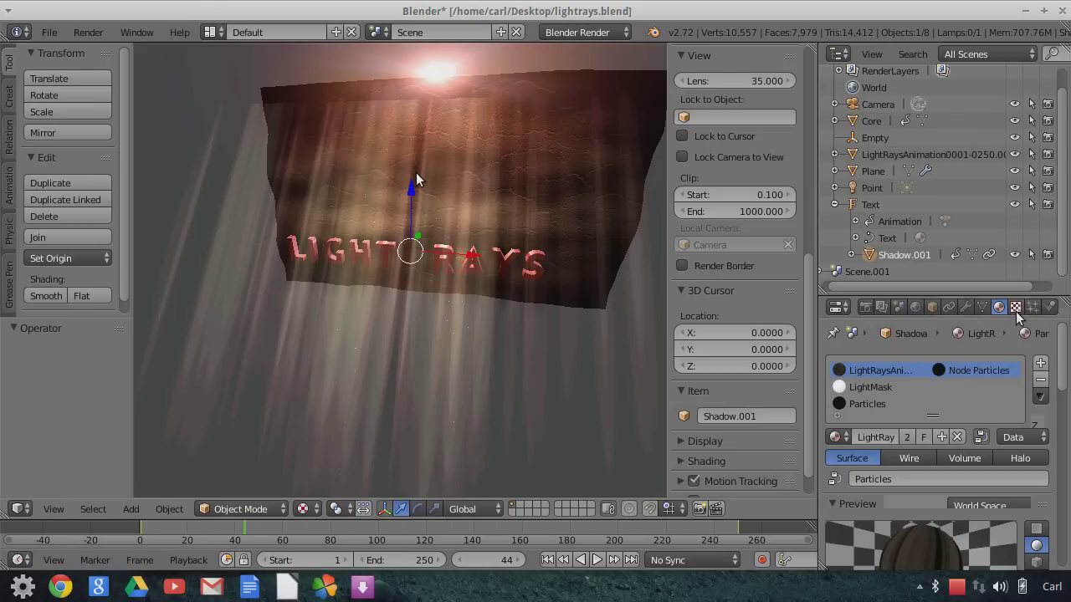
left_click(870, 386)
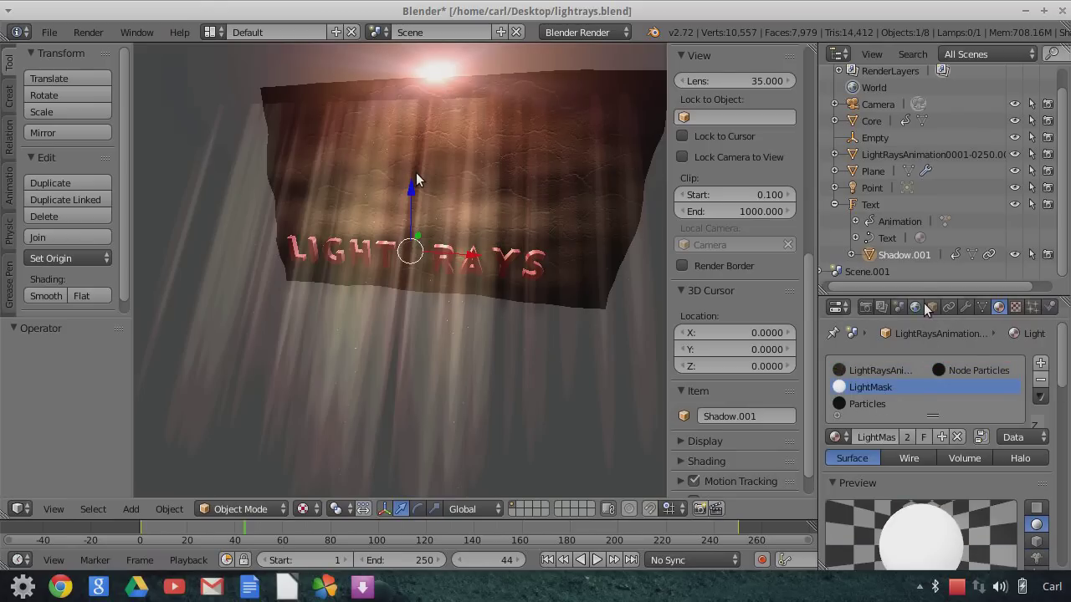
left_click_drag(920, 293, 908, 147)
scroll(990, 425, "down", 5)
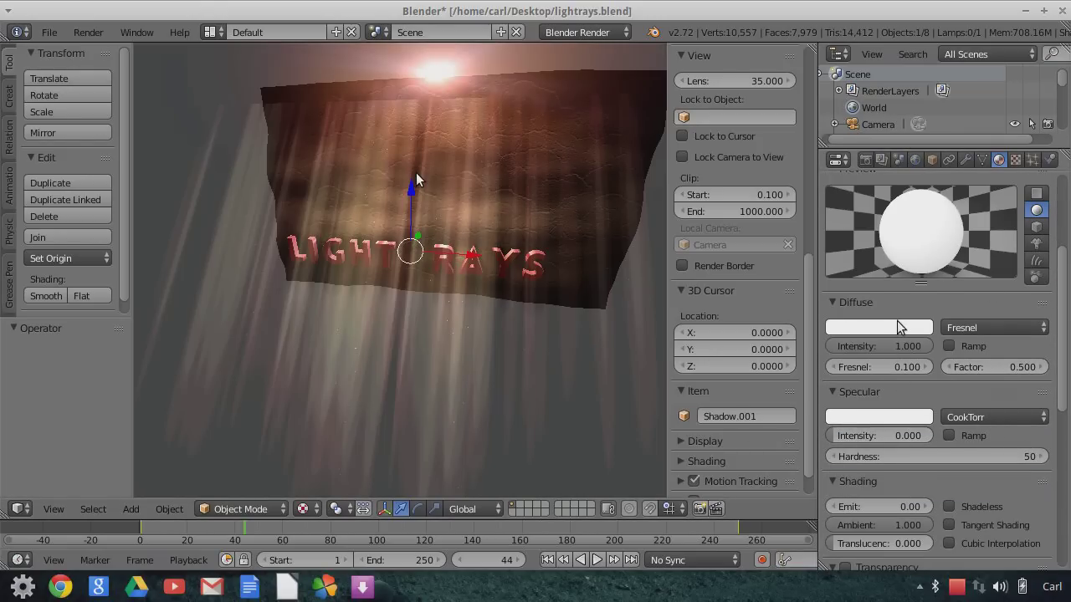
scroll(932, 318, "up", 5)
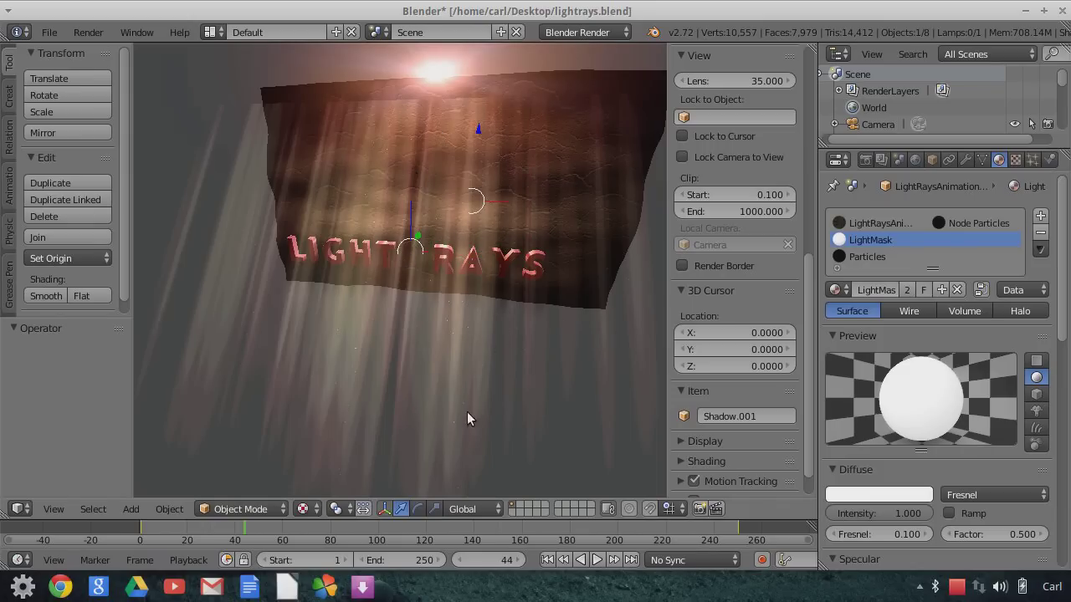
- Select the light rays planes, turn off Only Render to show their outlines, and activate the LightRaysAnimation material
right_click(514, 382)
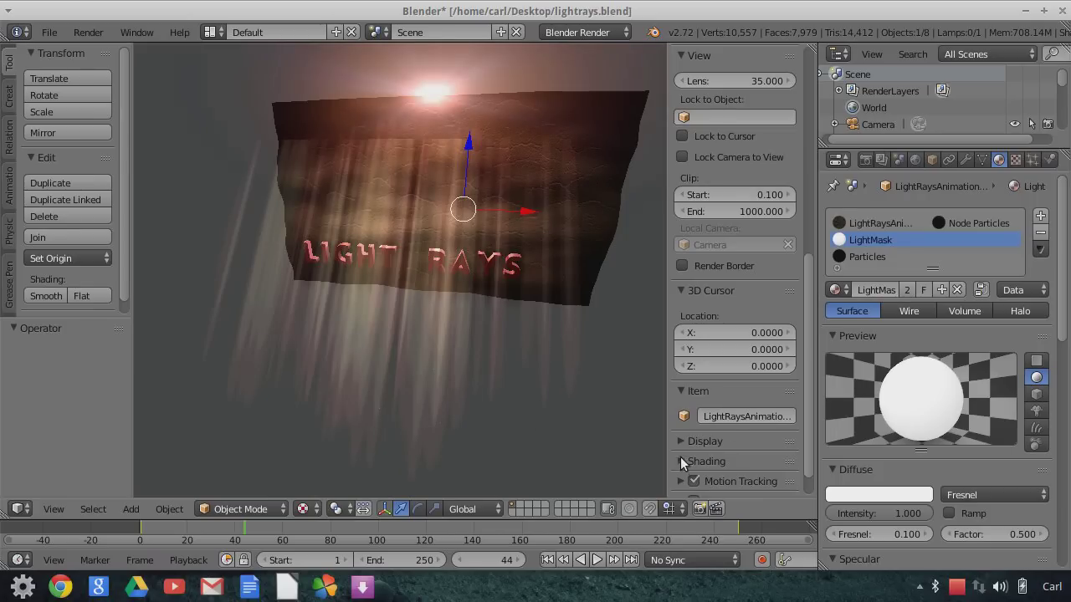
left_click(684, 442)
left_click(682, 466)
middle_click_drag(586, 351, 468, 339)
left_click(870, 222)
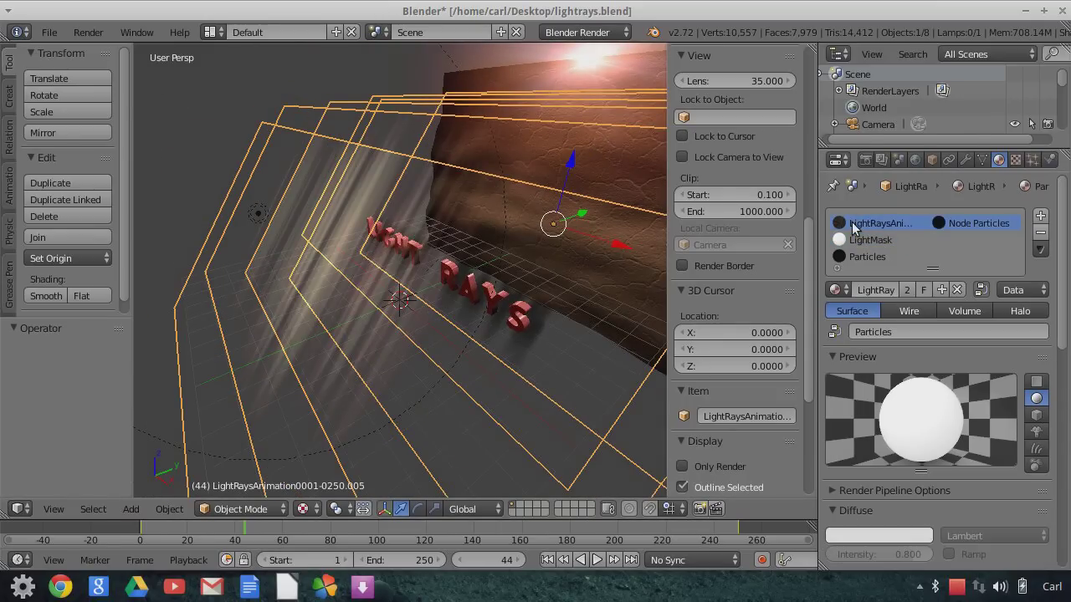
- Split the 3D view in two, turn the new area into a Node Editor, and hide its sidebar
left_click_drag(811, 46, 512, 67)
left_click(532, 510)
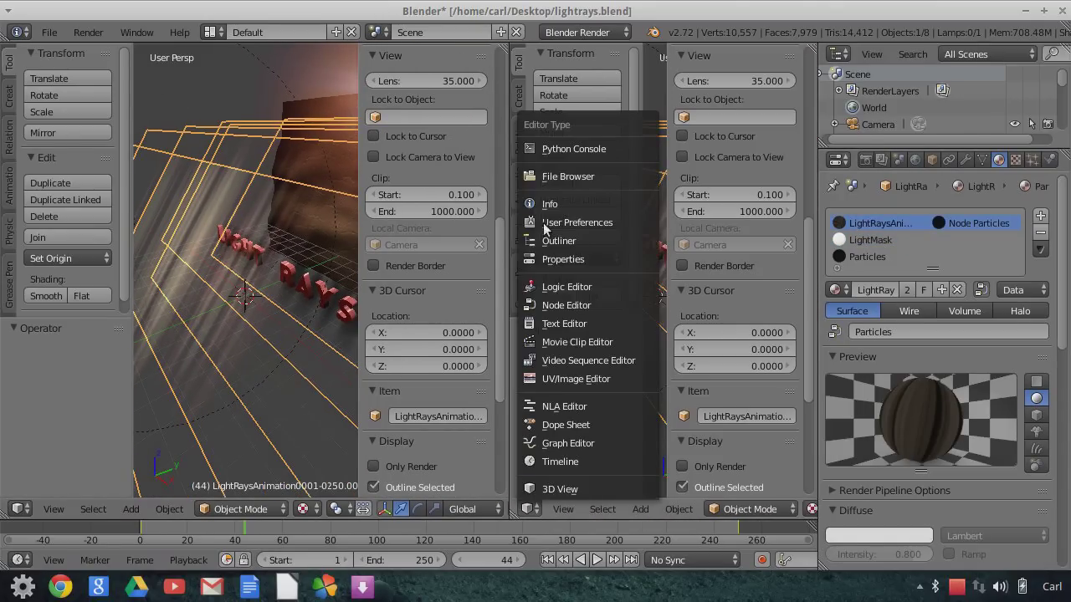
left_click(566, 305)
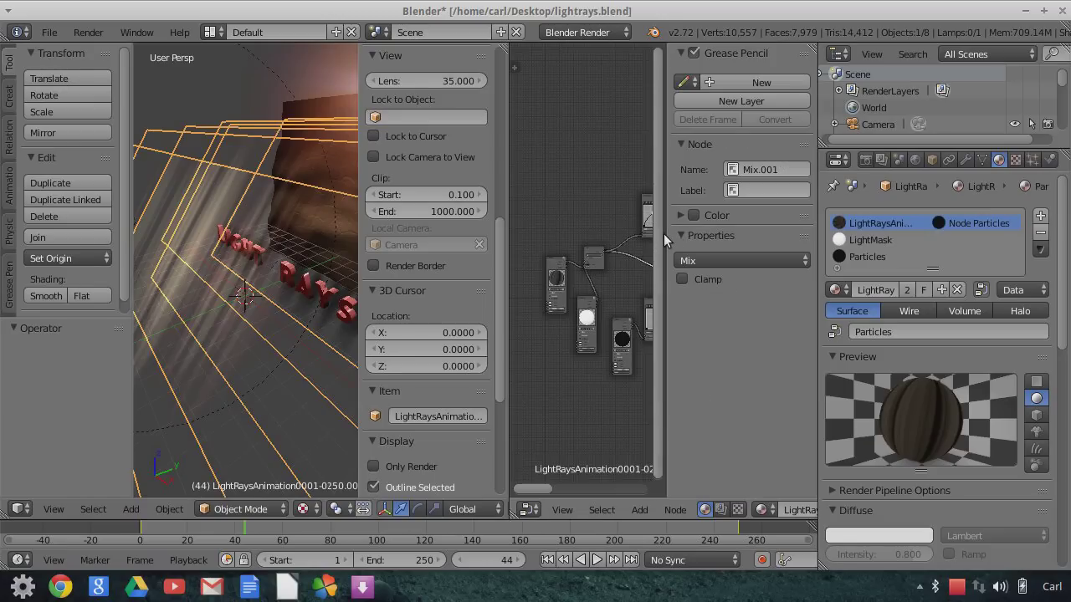
left_click_drag(664, 234, 814, 241)
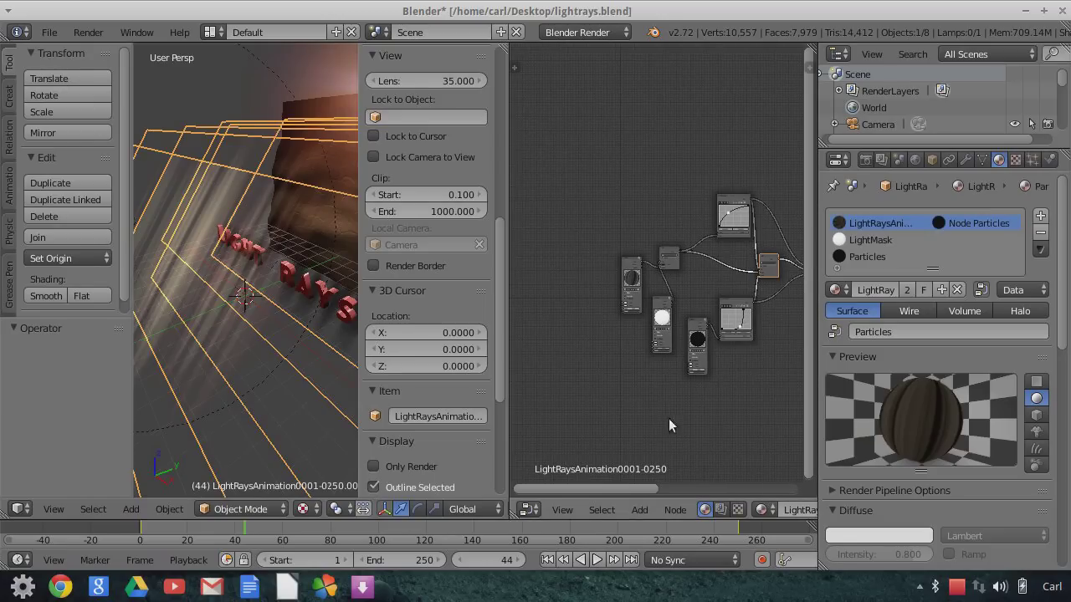
- Examine how the light rays material combines its material, mix and curves nodes, and review its diffuse, specular and shading settings
scroll(658, 415, "up", 3)
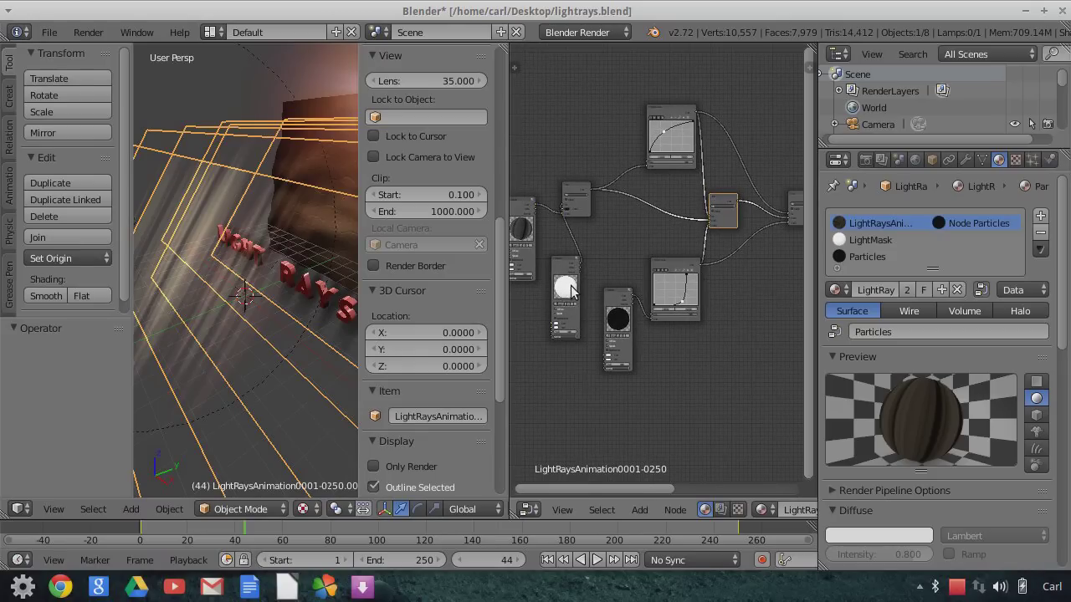
scroll(251, 279, "down", 2)
middle_click_drag(193, 97, 246, 179)
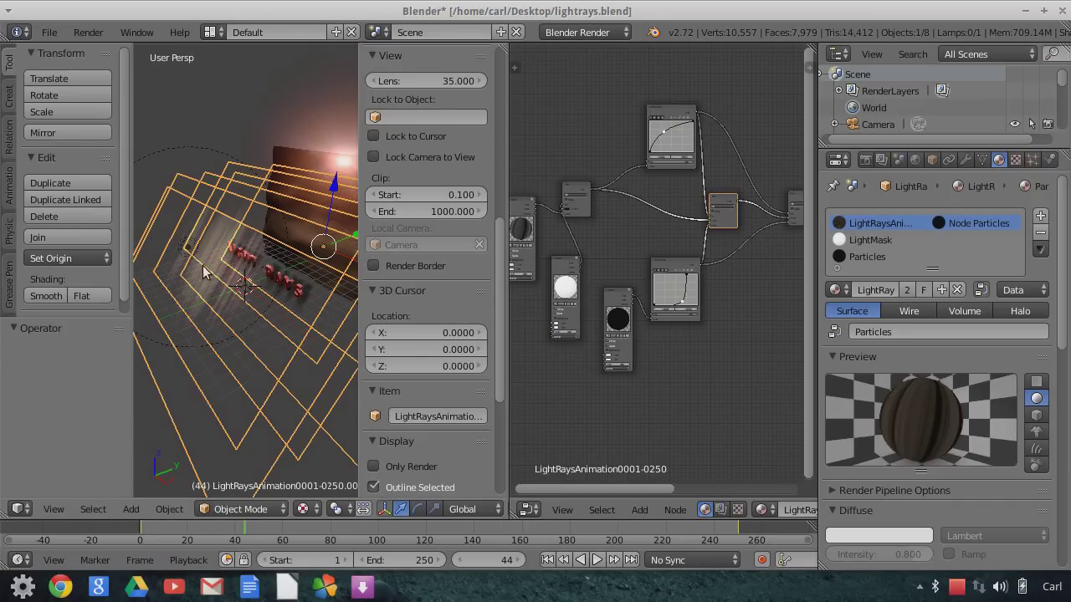
scroll(580, 394, "up", 2)
middle_click_drag(579, 394, 627, 370)
scroll(609, 292, "up", 2)
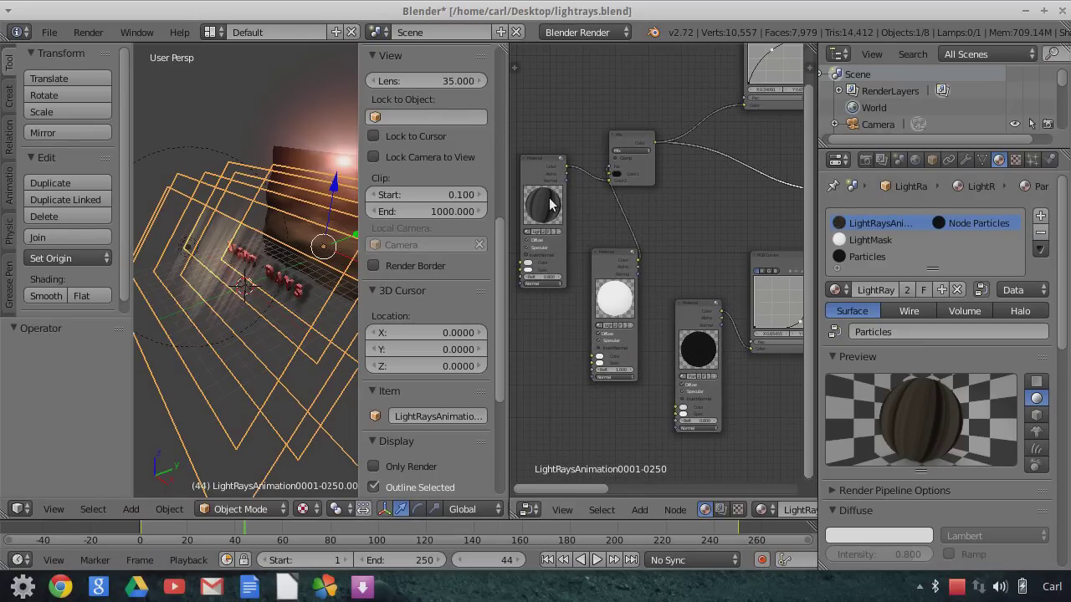
middle_click_drag(215, 326, 225, 331)
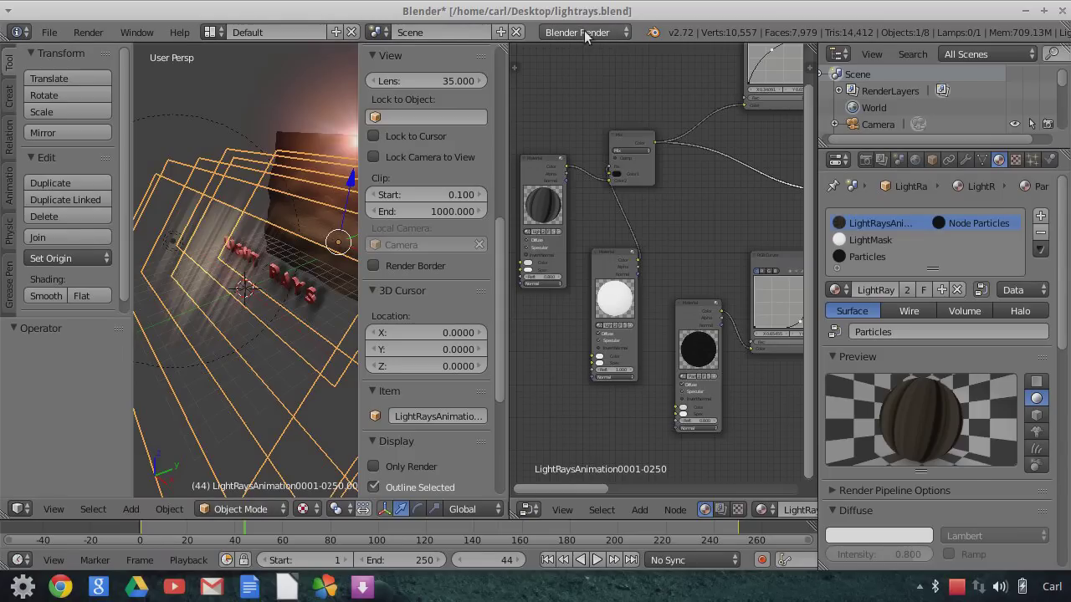
scroll(992, 480, "down", 2)
scroll(992, 480, "down", 5)
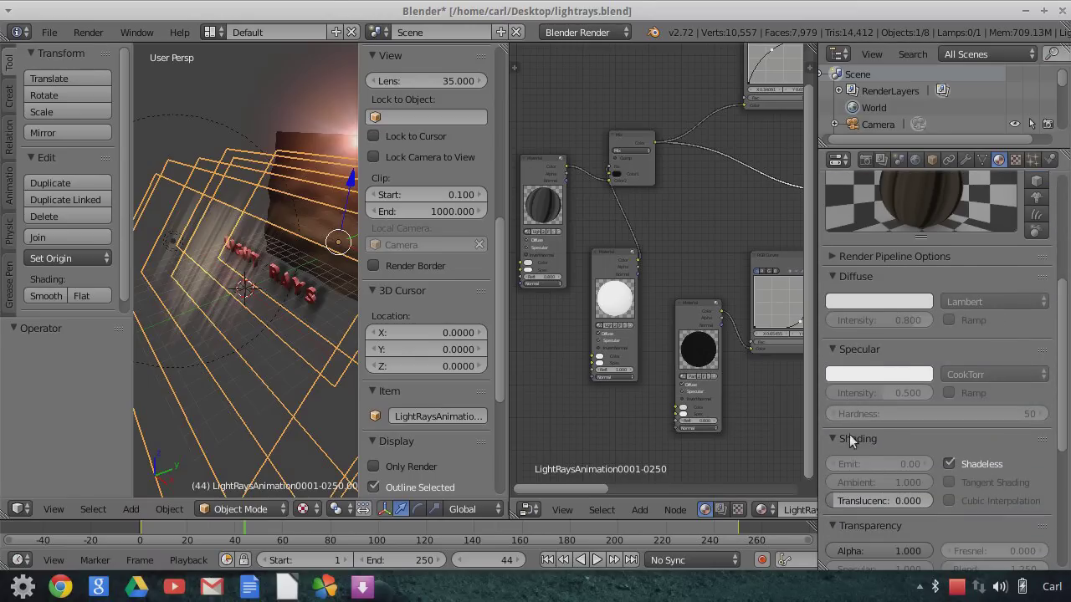
scroll(898, 432, "up", 5)
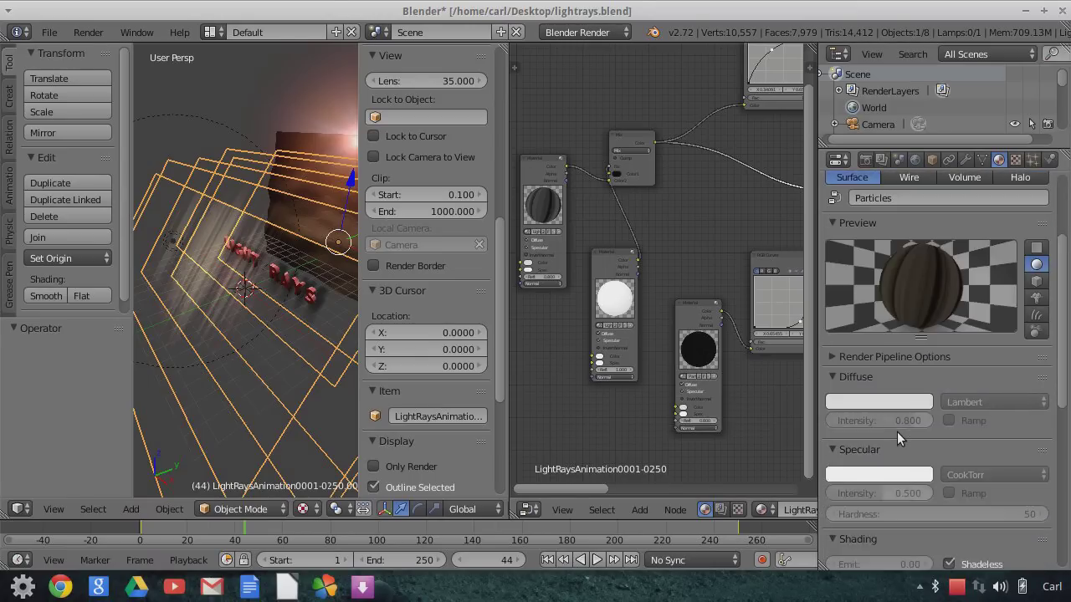
- Examine from several angles how the stacked light ray planes are arranged around the text and in front of the wall
middle_click_drag(264, 309, 326, 352)
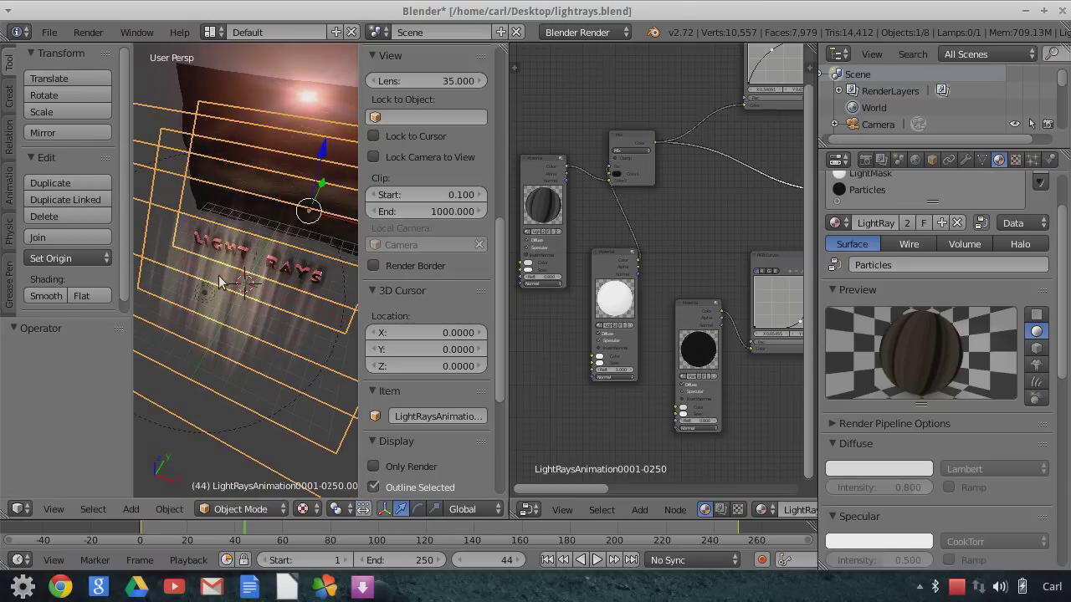
mouse_move(289, 259)
middle_mouse_down()
mouse_move(301, 255)
mouse_move(243, 251)
mouse_move(281, 240)
middle_mouse_up()
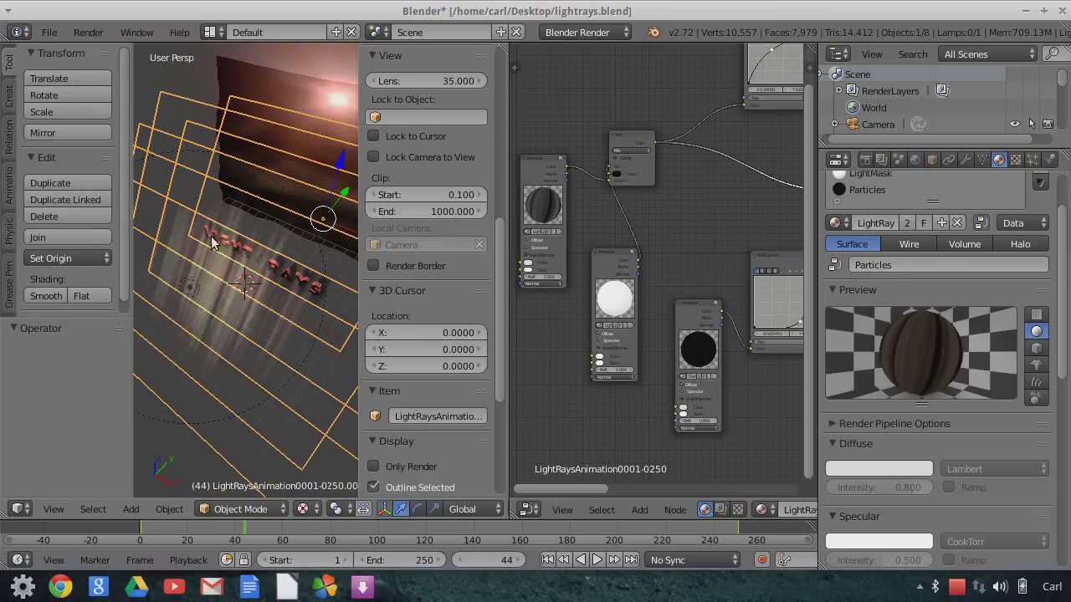
middle_click_drag(279, 201, 268, 235)
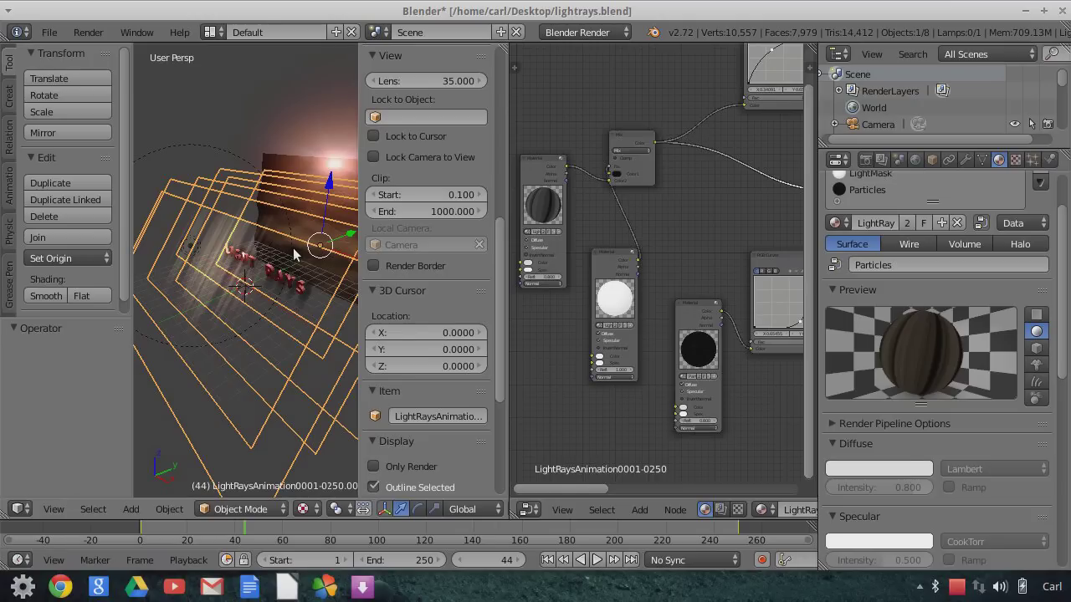
middle_click_drag(285, 280, 309, 295)
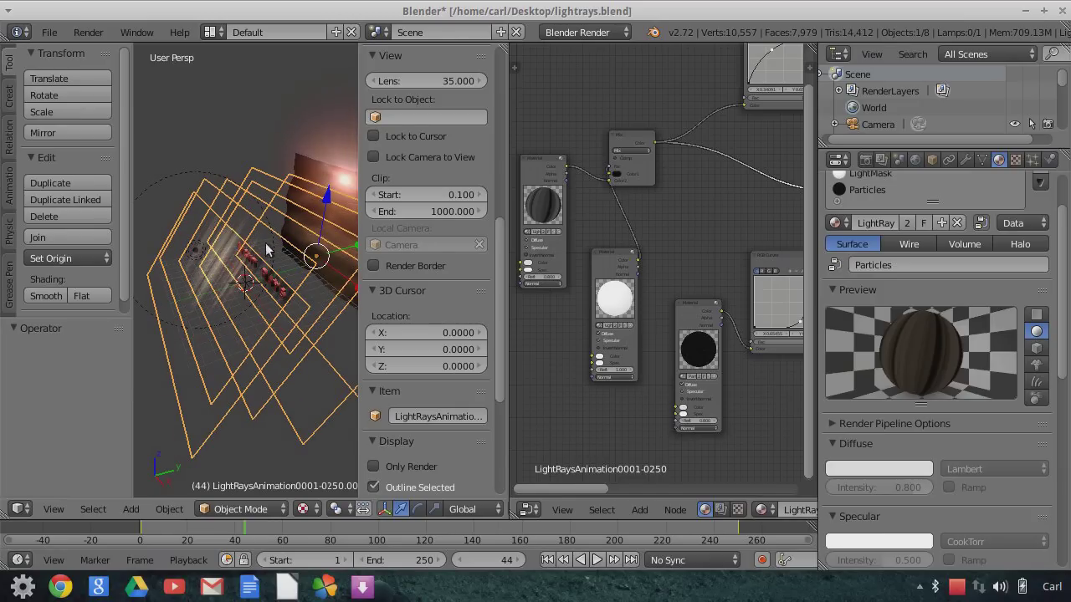
middle_click_drag(263, 291, 294, 270)
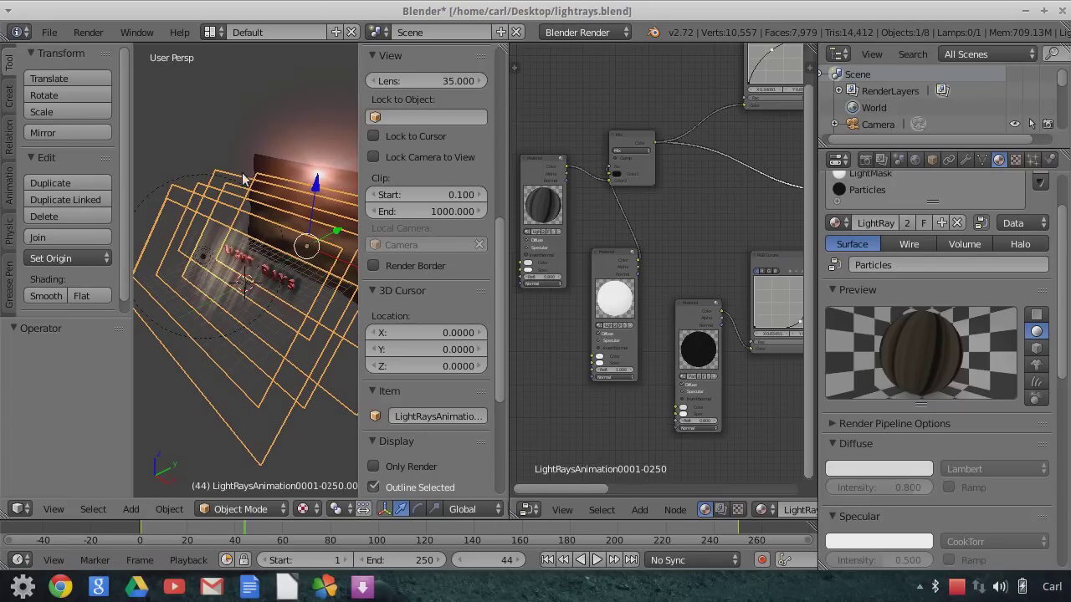
middle_click_drag(286, 236, 233, 251)
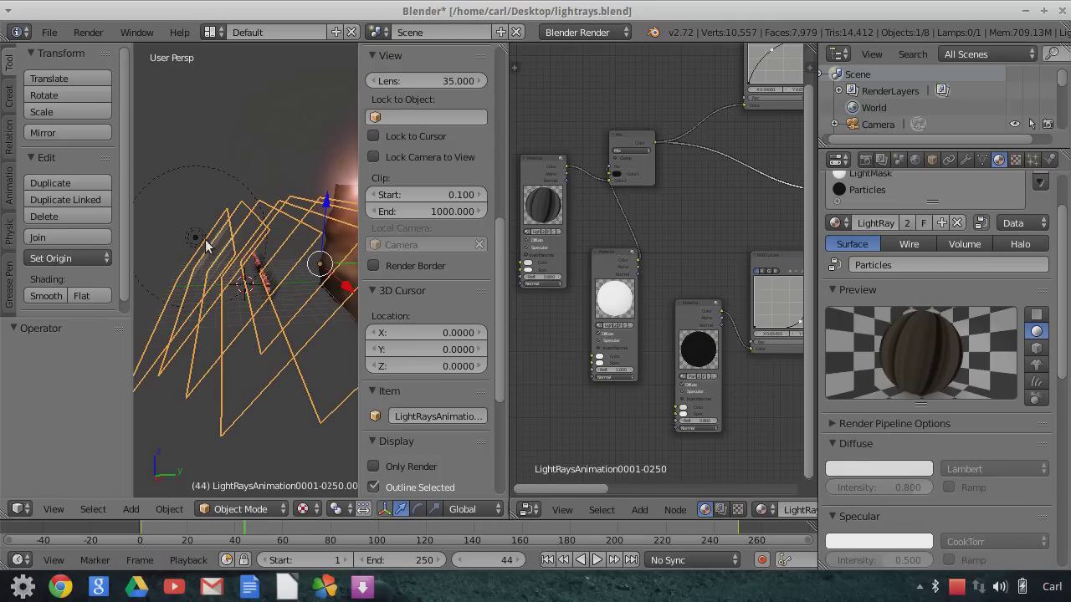
middle_click_drag(297, 253, 206, 216)
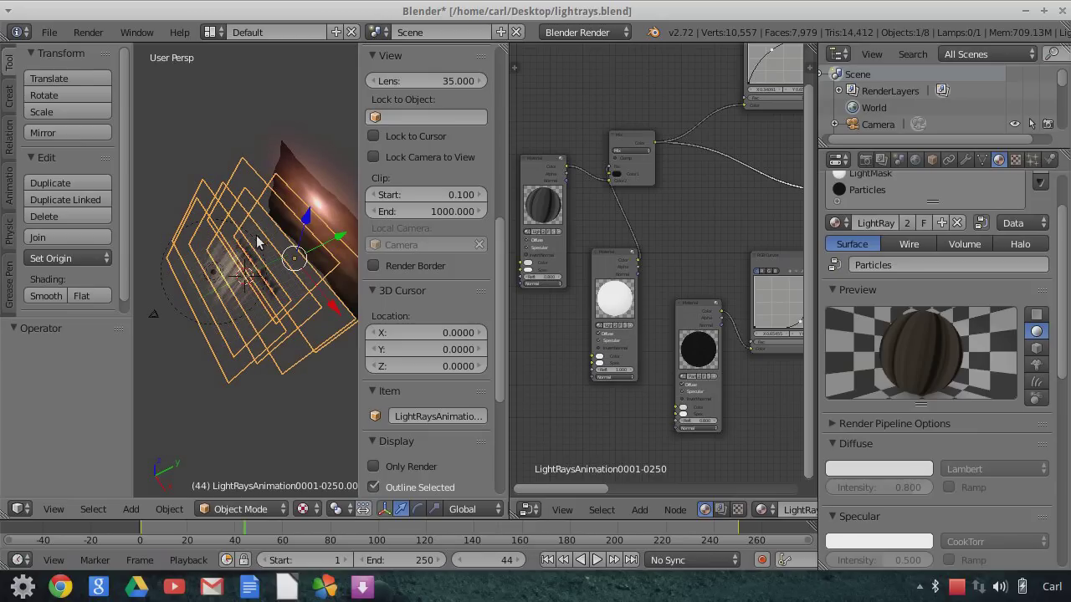
- Open the Particles material and review its preview, diffuse, specular and shading settings
middle_click_drag(697, 263, 615, 242)
left_click(866, 193)
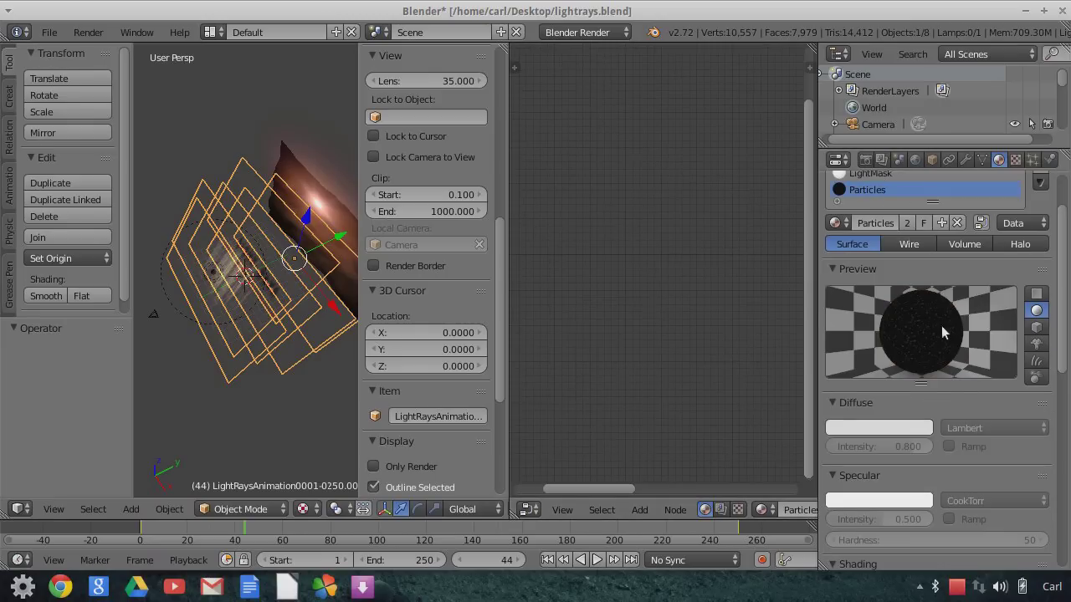
scroll(931, 339, "up", 1)
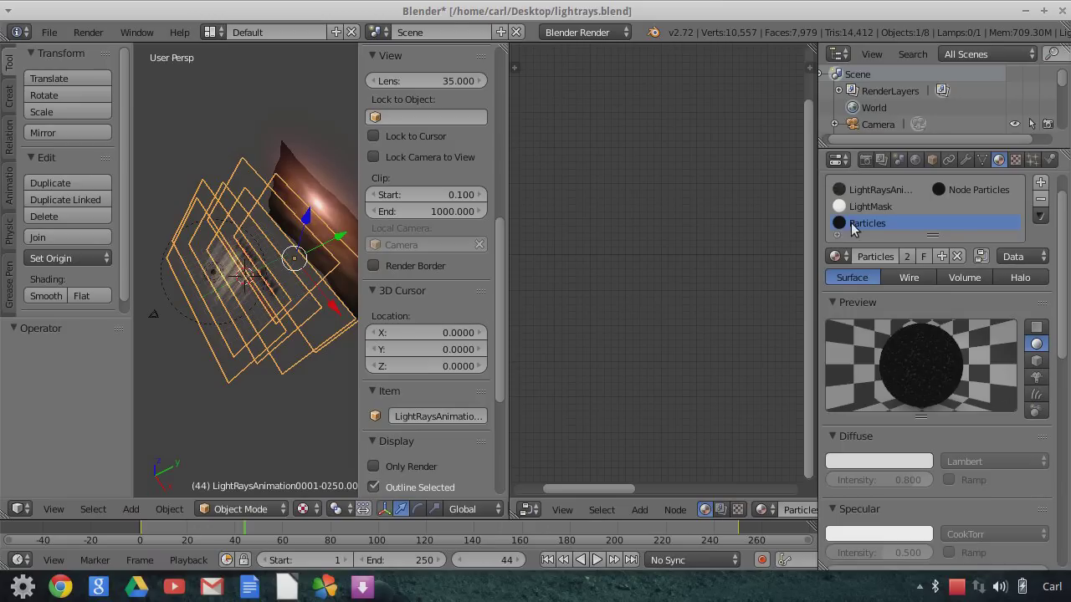
scroll(934, 465, "down", 5)
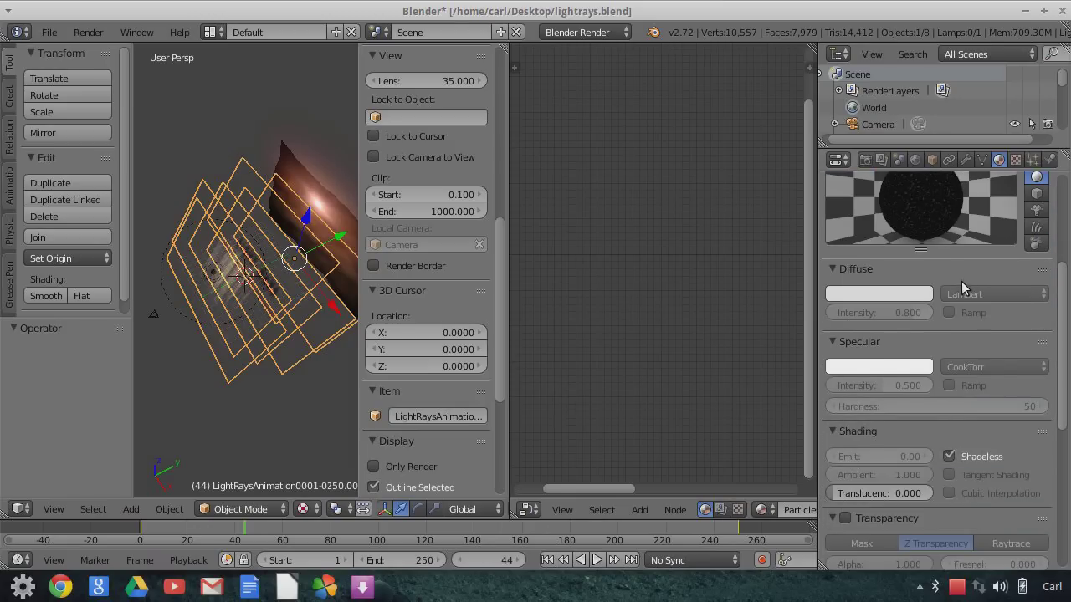
- Review the Particles material's image texture, including its preview, source image, UV mapping, size and influence settings
left_click(1014, 159)
scroll(958, 409, "down", 15)
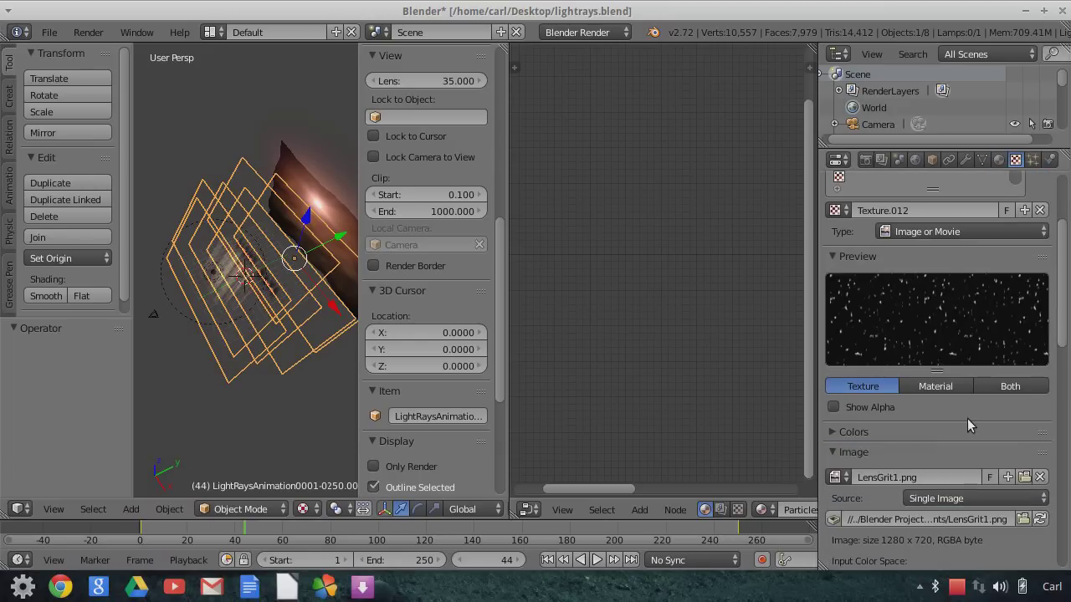
scroll(968, 419, "down", 3)
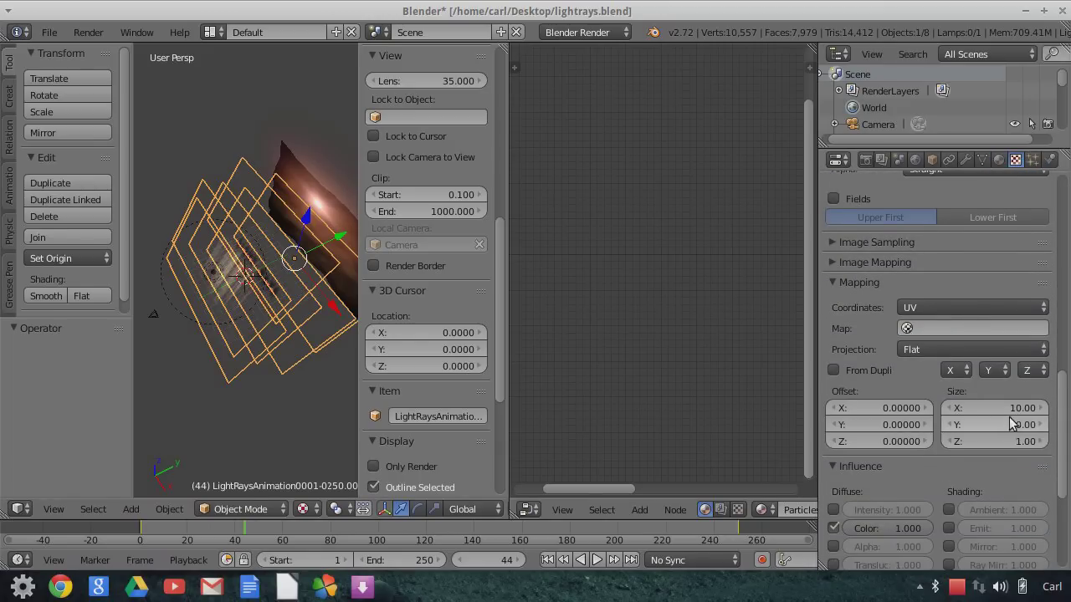
scroll(1004, 405, "up", 18)
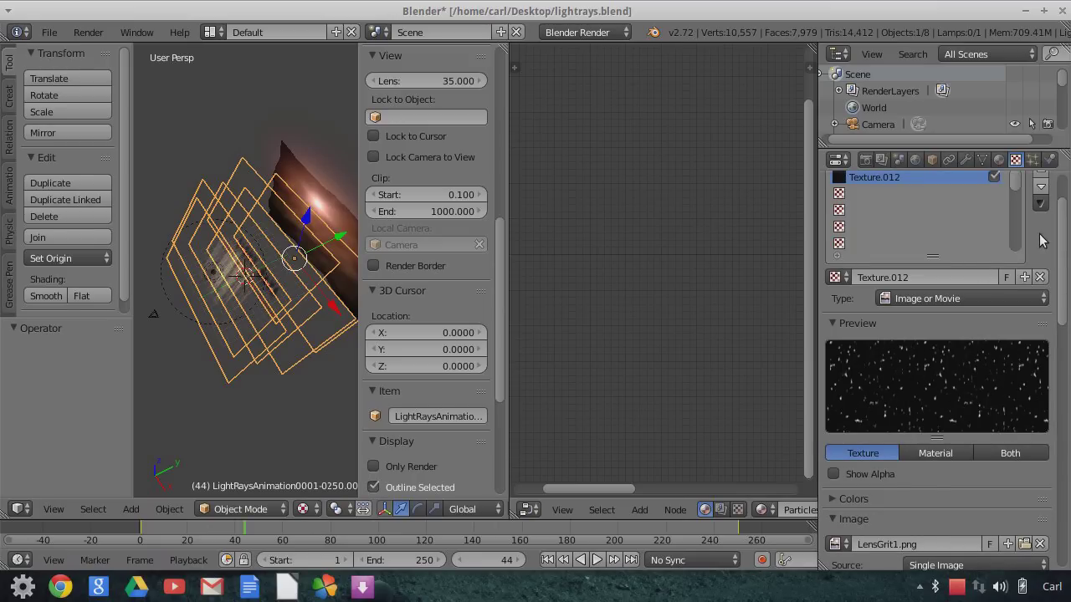
scroll(986, 276, "up", 2)
scroll(909, 268, "up", 6)
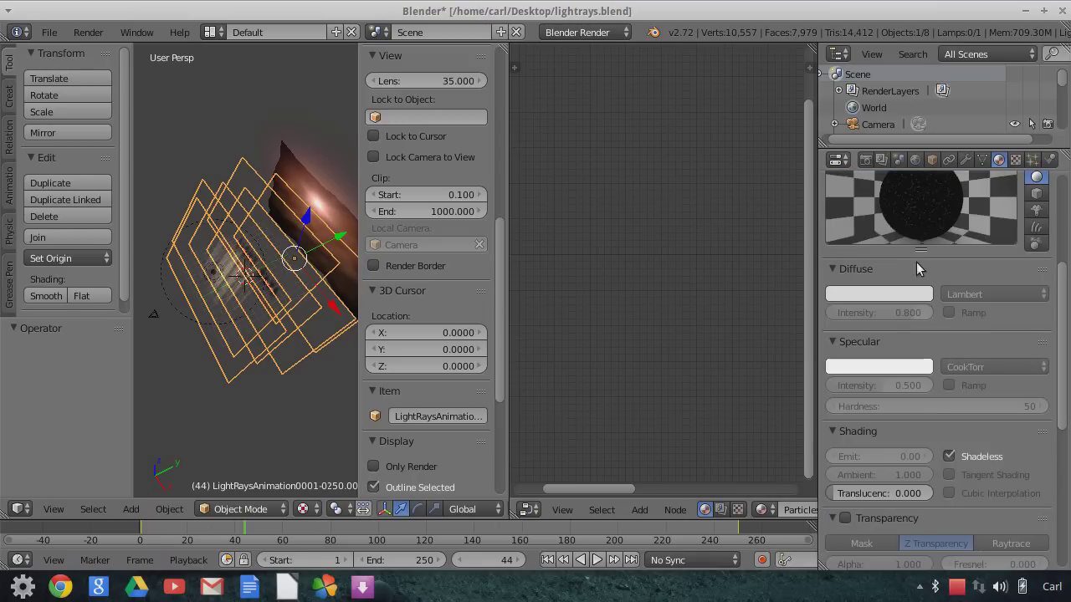
- Reopen the light rays node material and examine how its Particles material node feeds through the curves and mix nodes
left_click(872, 224)
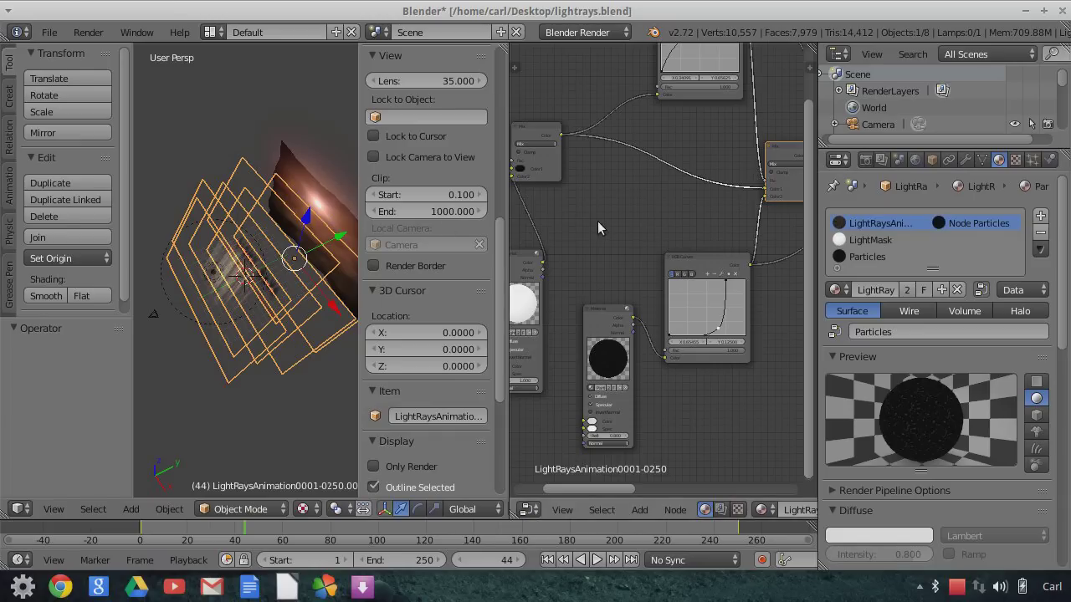
middle_click_drag(597, 221, 570, 265, "ctrl")
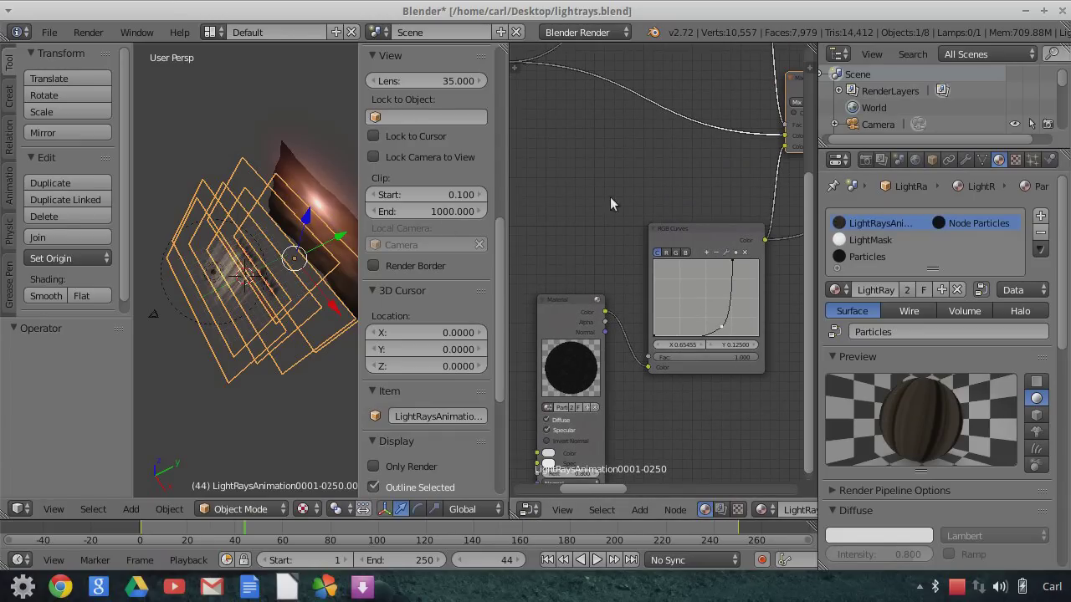
scroll(600, 211, "down", 3)
middle_click_drag(625, 186, 762, 385)
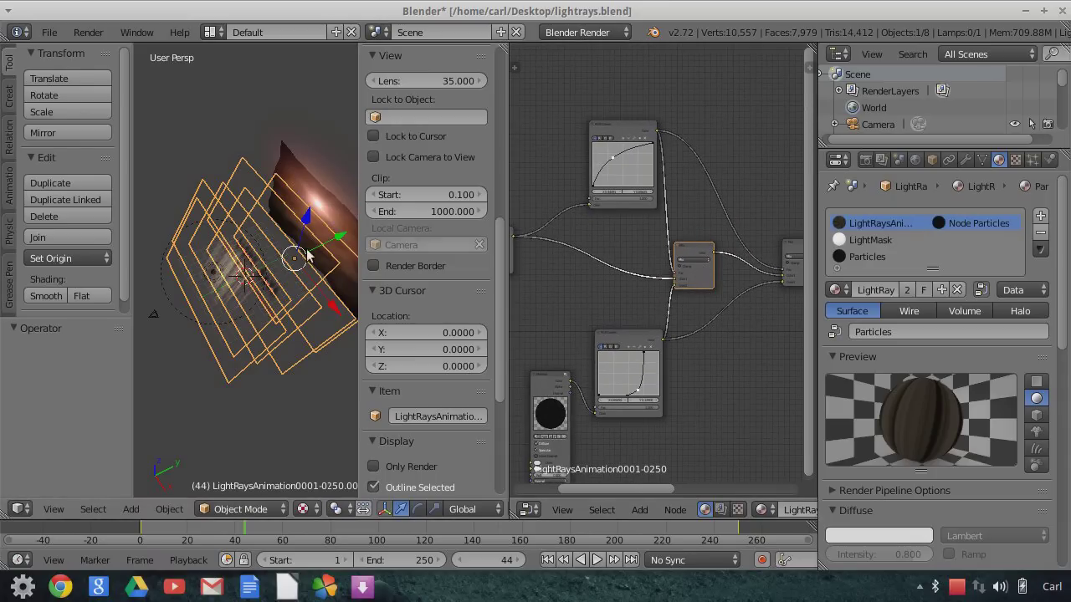
scroll(251, 288, "up", 6)
middle_click_drag(260, 292, 231, 199)
middle_click_drag(599, 252, 680, 266)
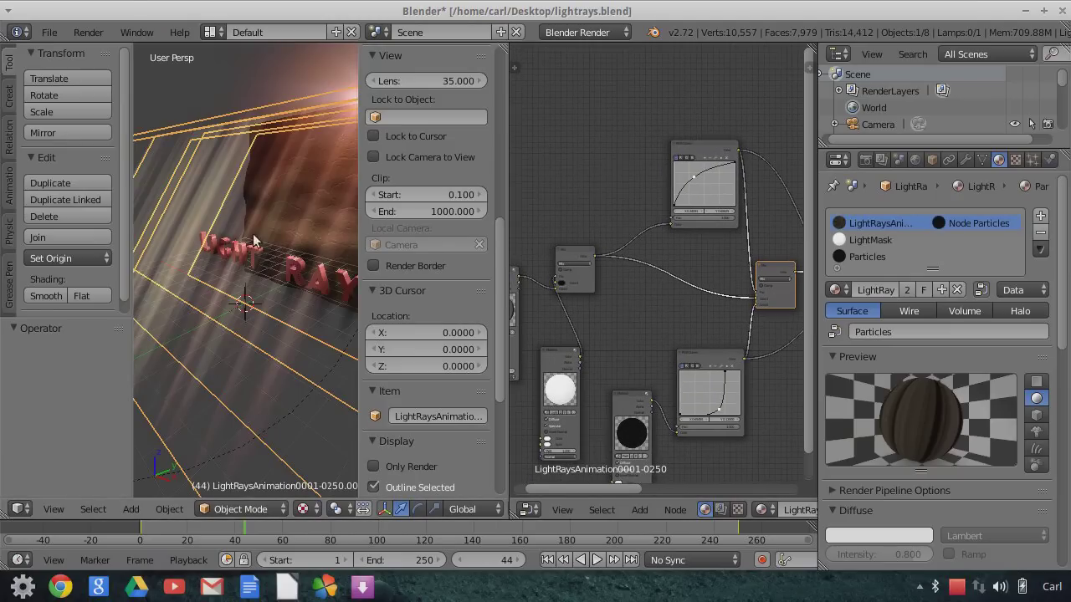
middle_click_drag(683, 301, 611, 236)
- Face the text from the front, play the animation from the first frame, and examine the moving particles and light rays
middle_click_drag(267, 250, 307, 211)
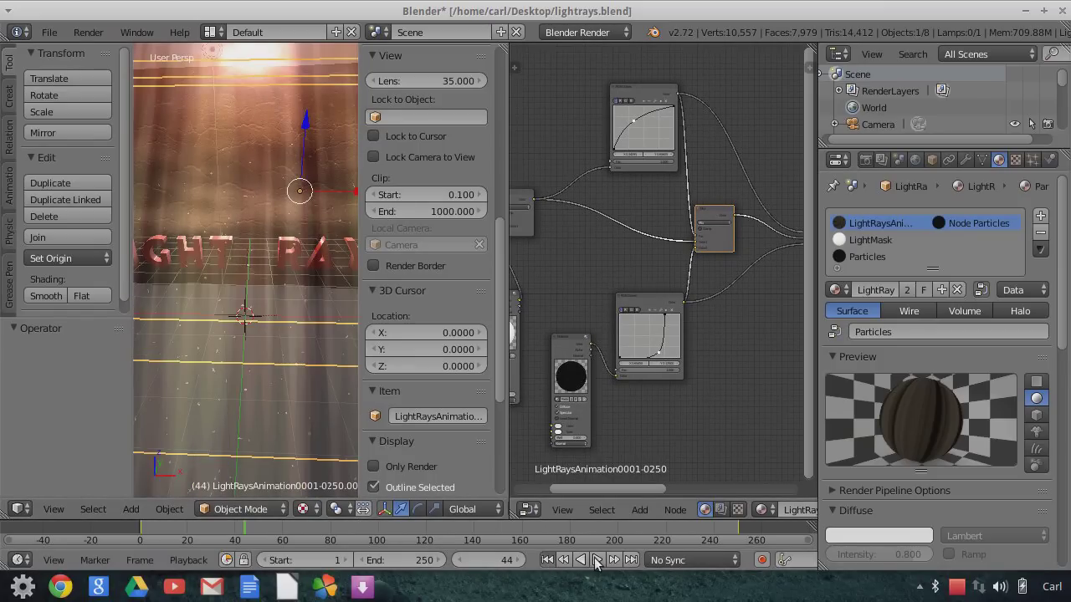
left_click(547, 560)
key("alt+a")
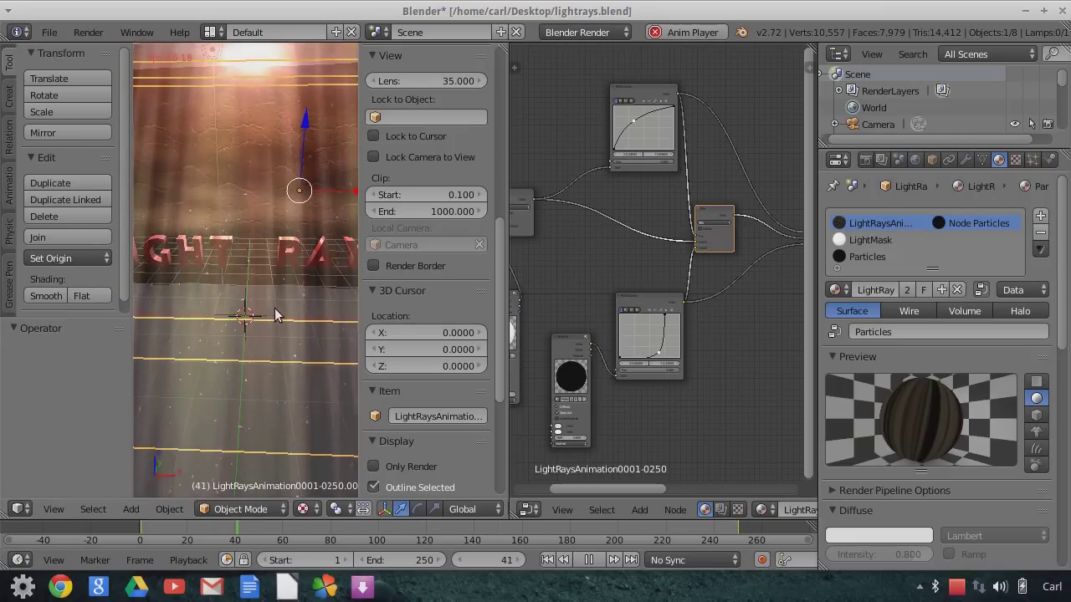
left_click(586, 559)
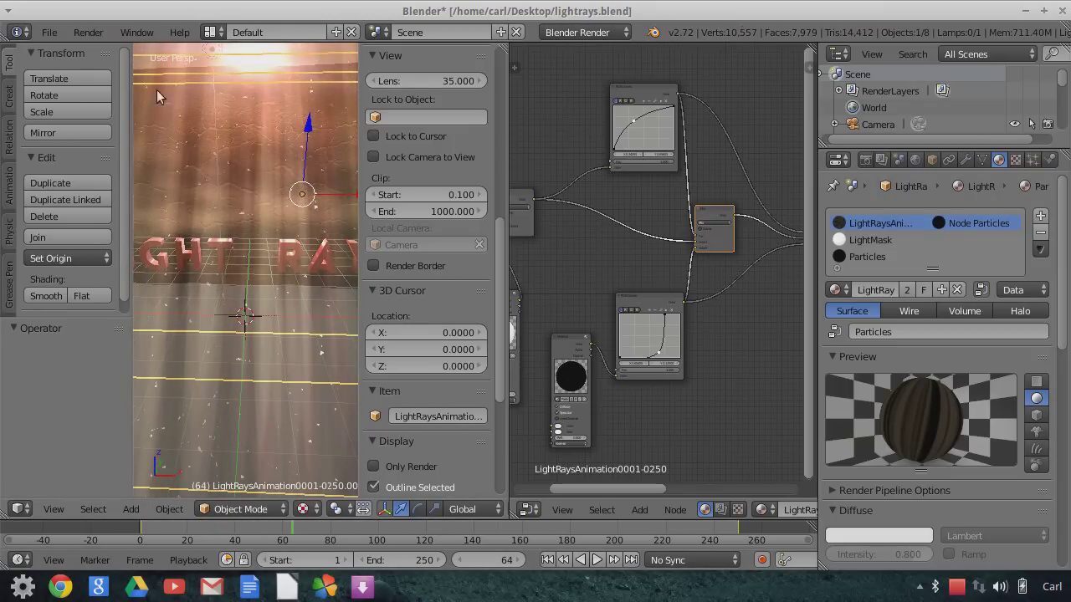
middle_click_drag(277, 242, 292, 226)
middle_click_drag(265, 267, 261, 299)
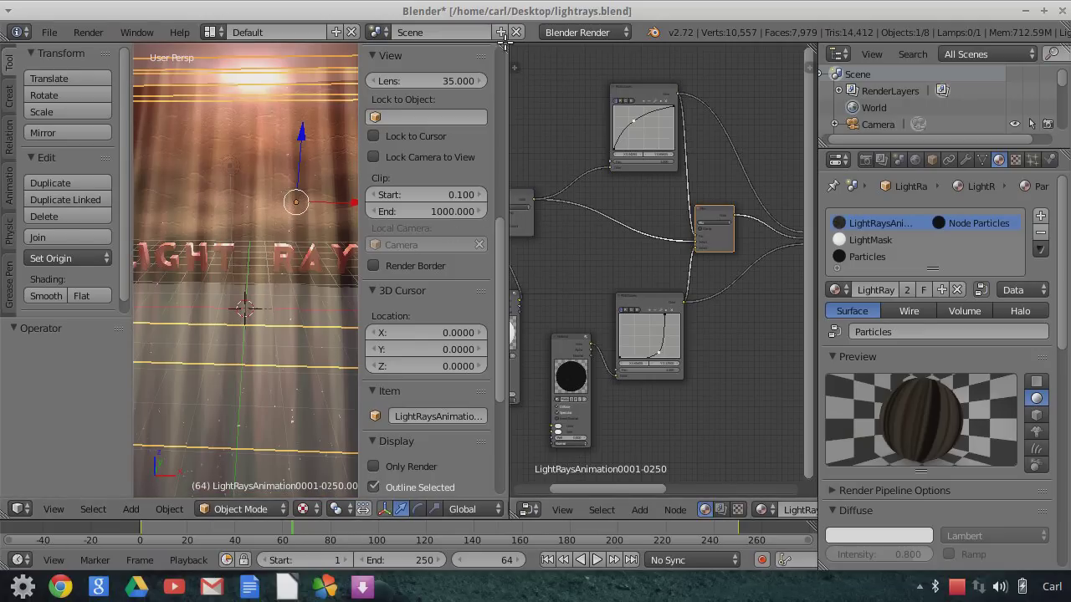
- Merge the Node Editor area into the 3D view and show the scene through the camera at frame 1
left_click_drag(504, 47, 661, 113)
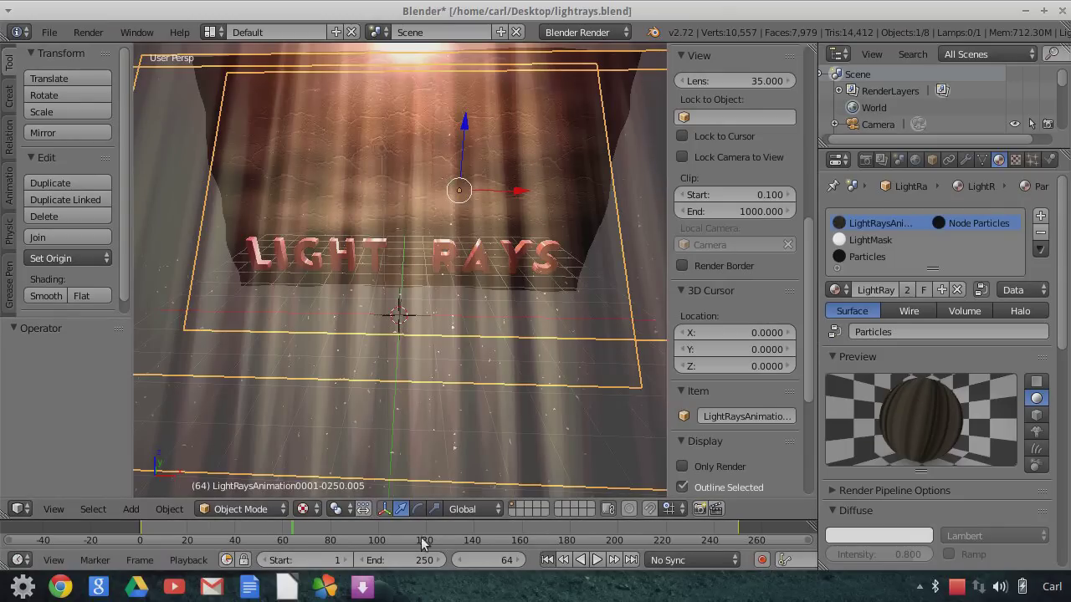
left_click(547, 560)
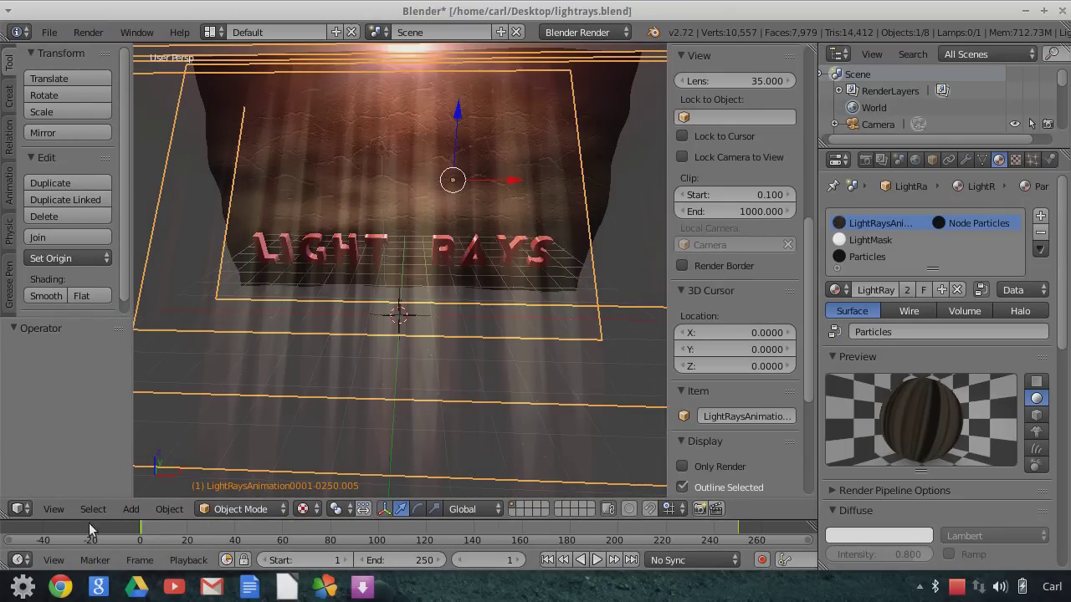
left_click(63, 516)
left_click(82, 448)
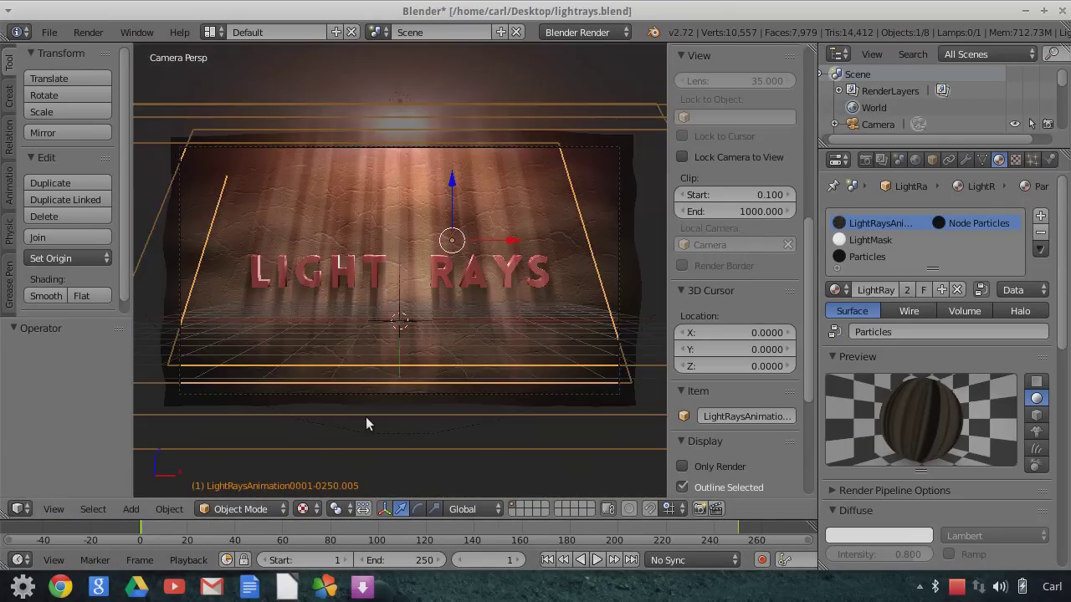
- Play the animation through the camera, stop it, return to the first frame and inspect the text up close
left_click(597, 560)
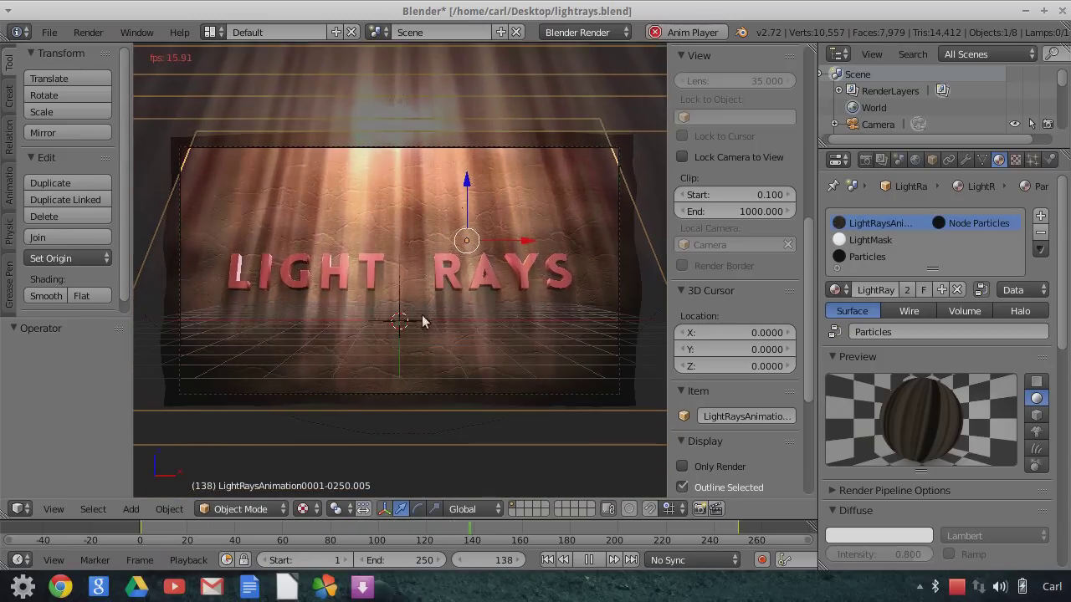
left_click(588, 559)
key("shift+Left")
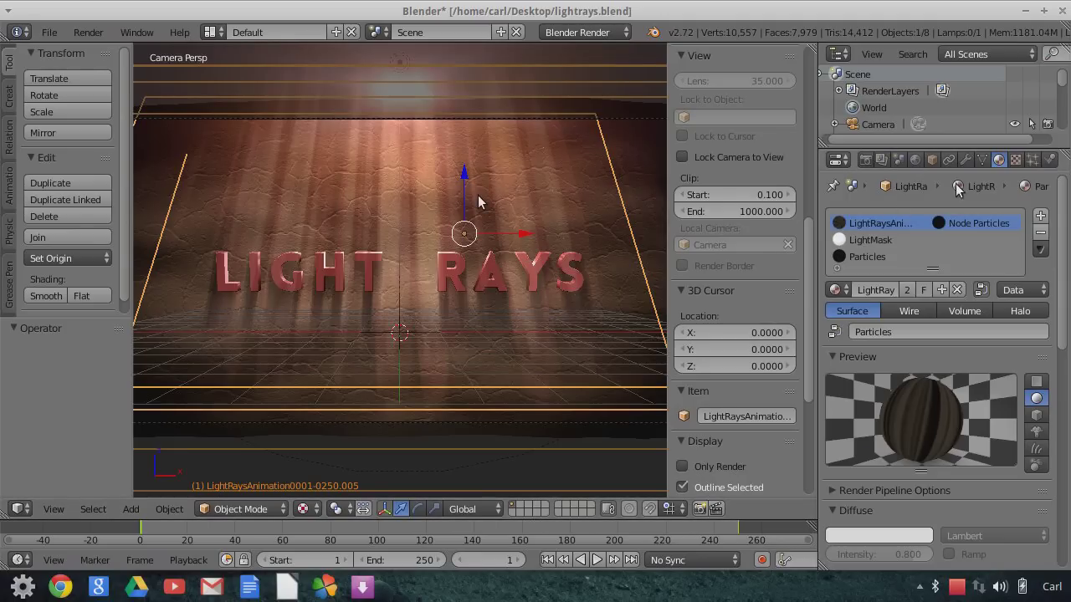
scroll(496, 326, "up", 2)
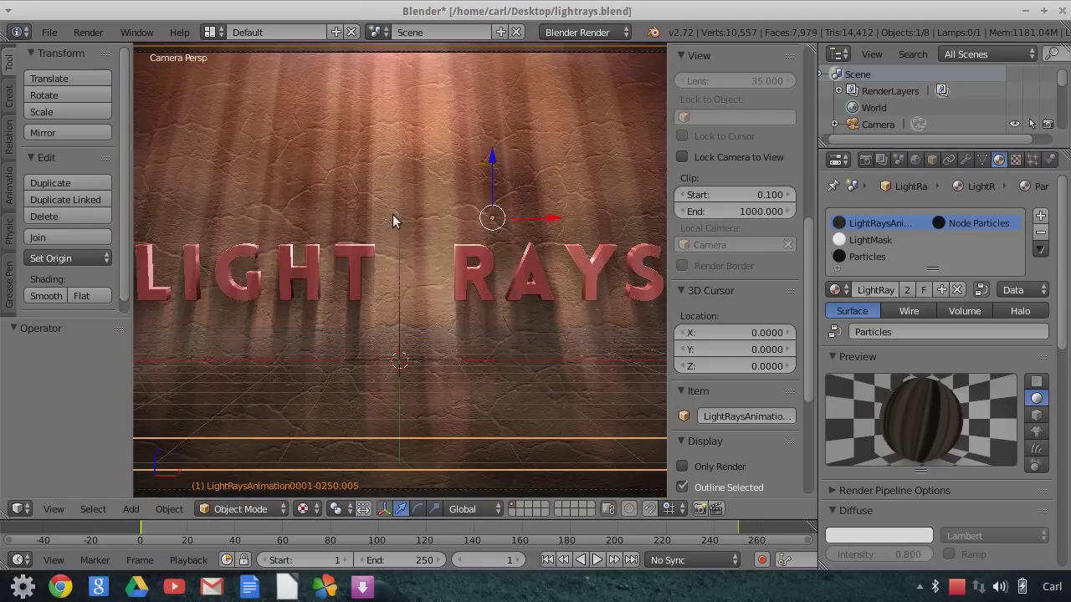
scroll(393, 220, "down", 2)
- Inspect the light ray planes from the side and compare them with how they look through the camera
middle_click_drag(393, 220, 430, 244)
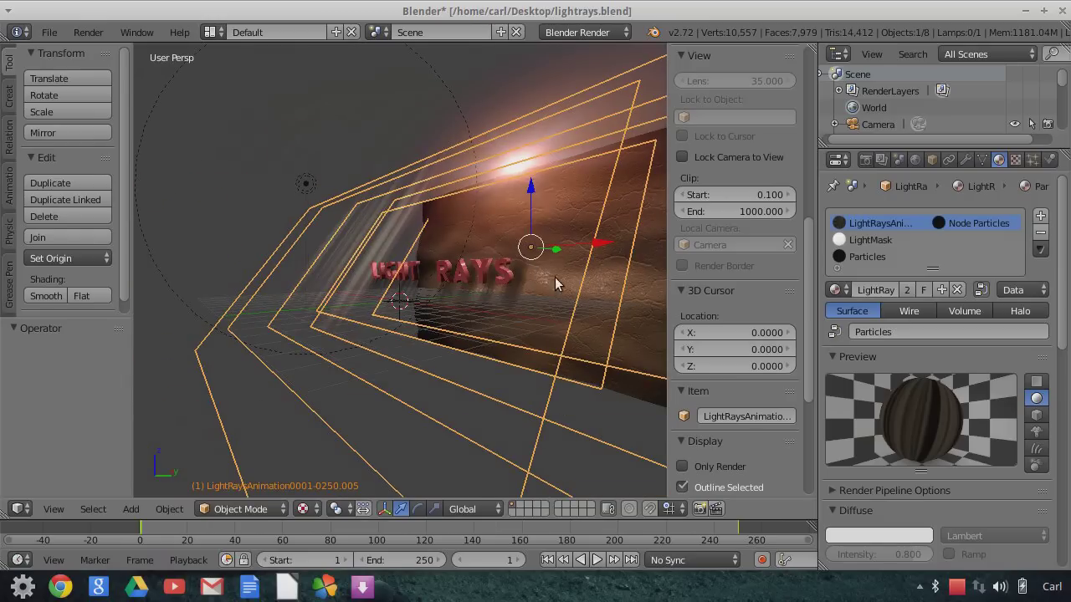
middle_click_drag(554, 285, 494, 296)
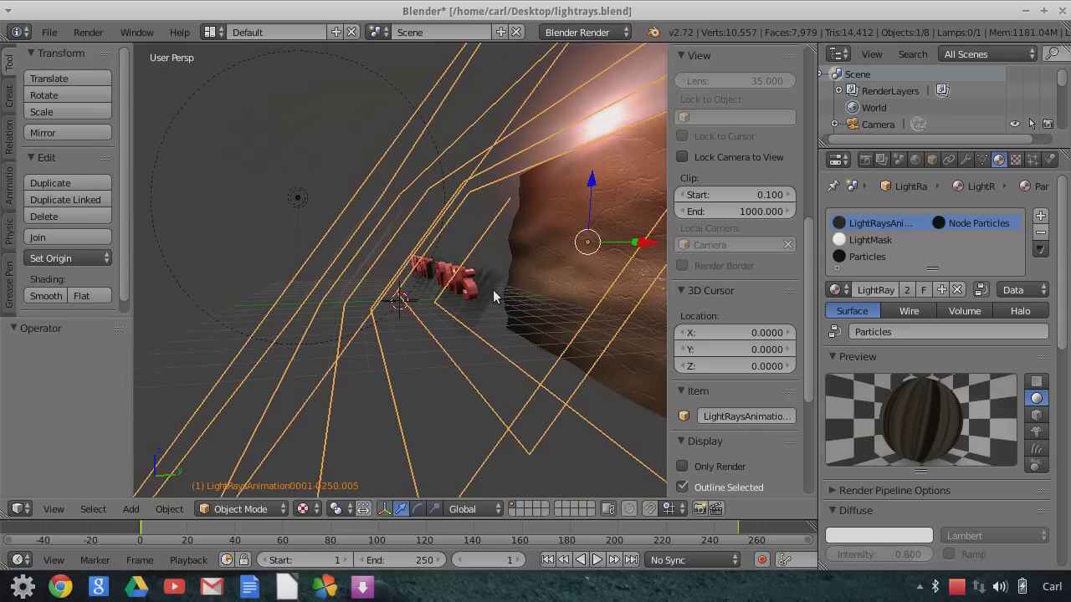
left_click(54, 509)
left_click(84, 446)
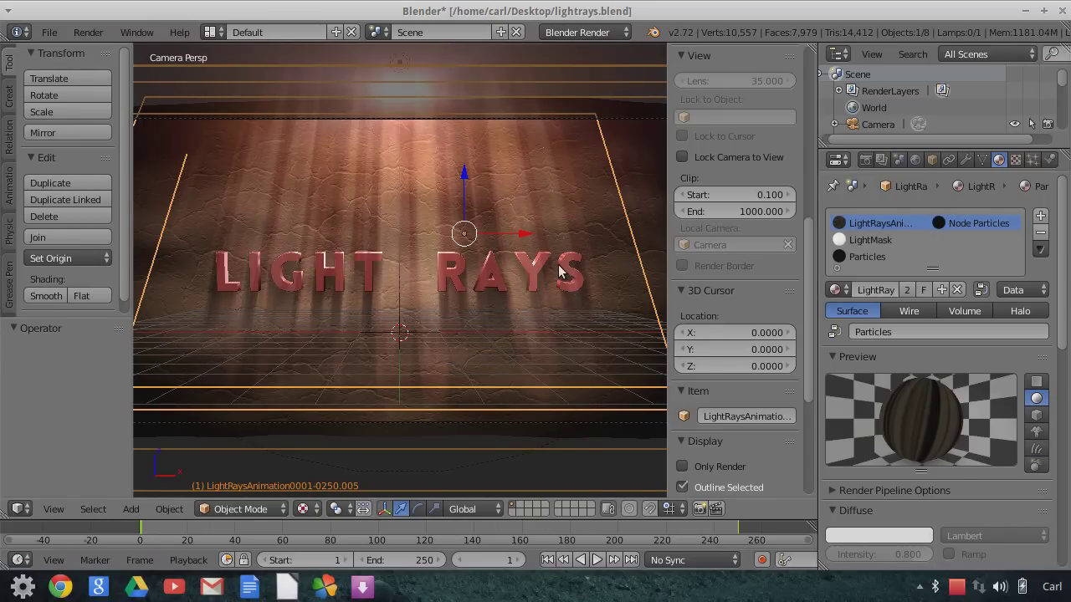
scroll(559, 270, "down", 2)
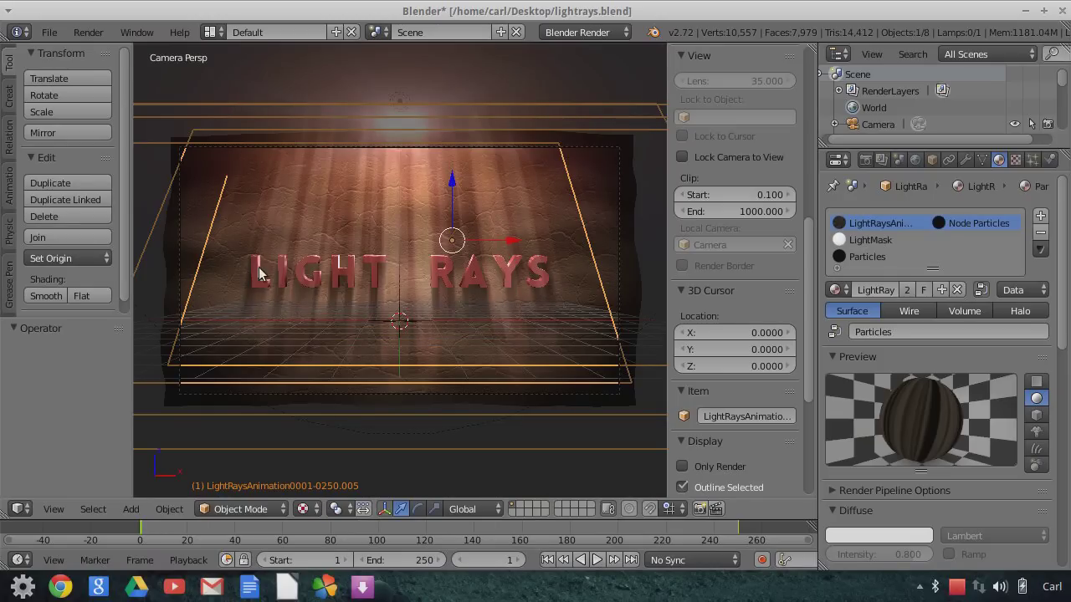
scroll(486, 348, "up", 1)
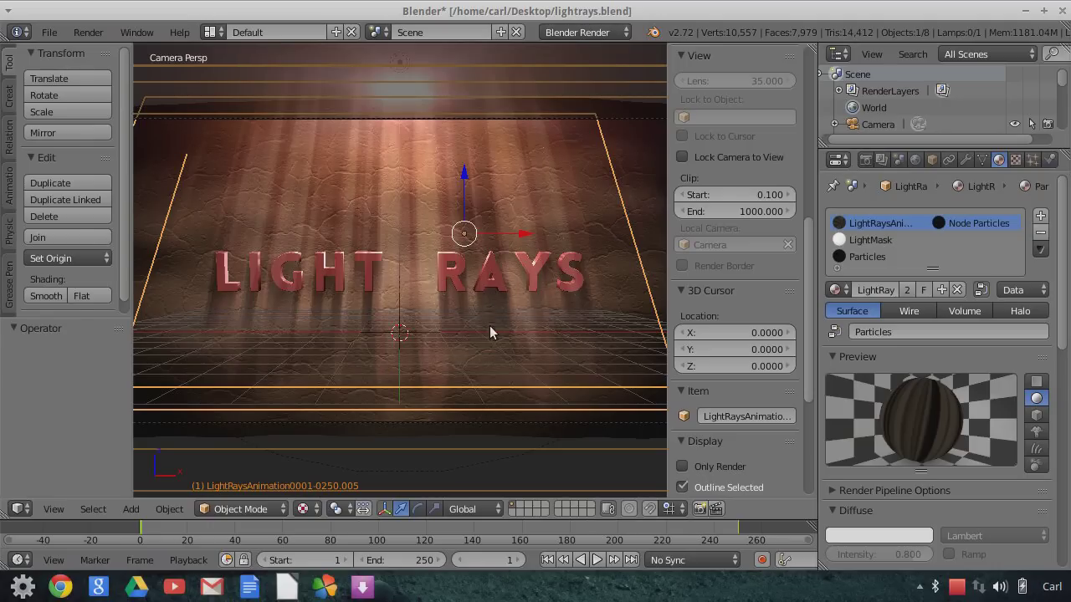
- Examine the tilted light ray planes from the side and review their object transform, relations and display settings, including X-Ray
middle_click_drag(491, 355, 487, 319)
middle_click_drag(426, 291, 461, 282)
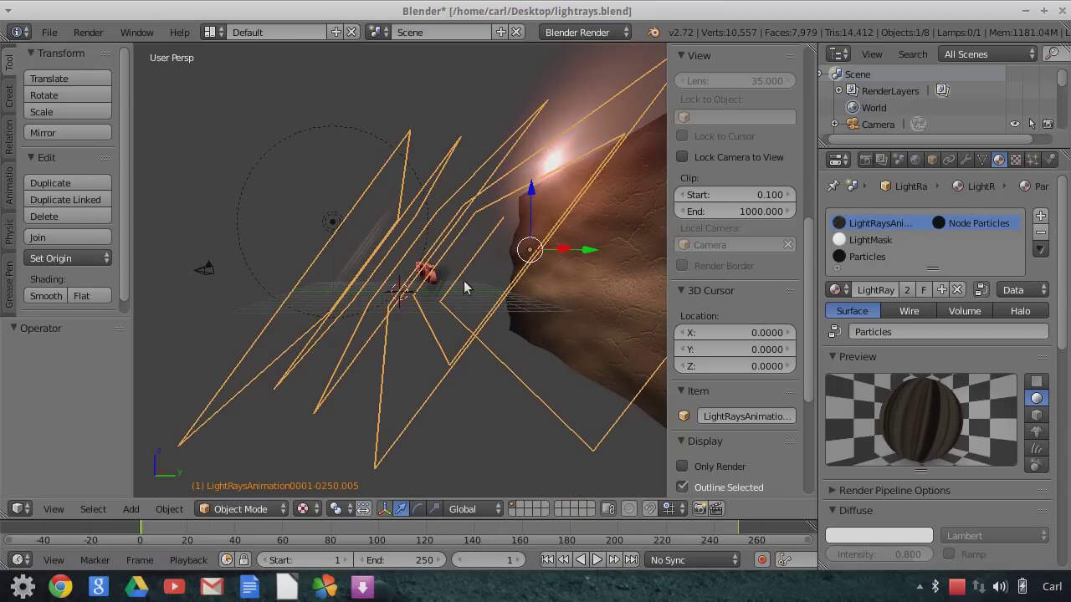
middle_click_drag(334, 274, 422, 306)
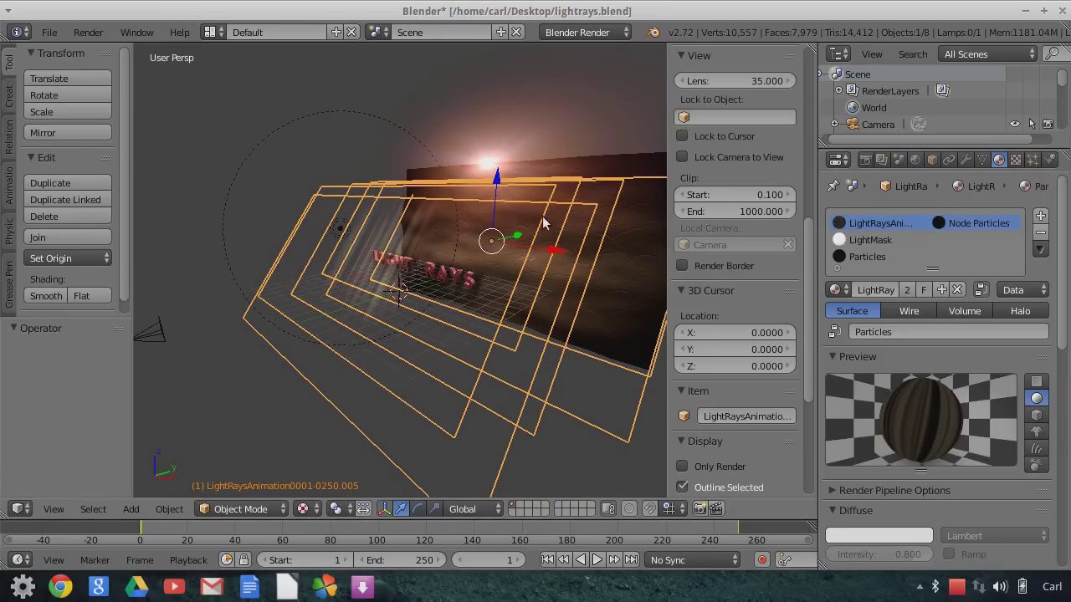
left_click(932, 159)
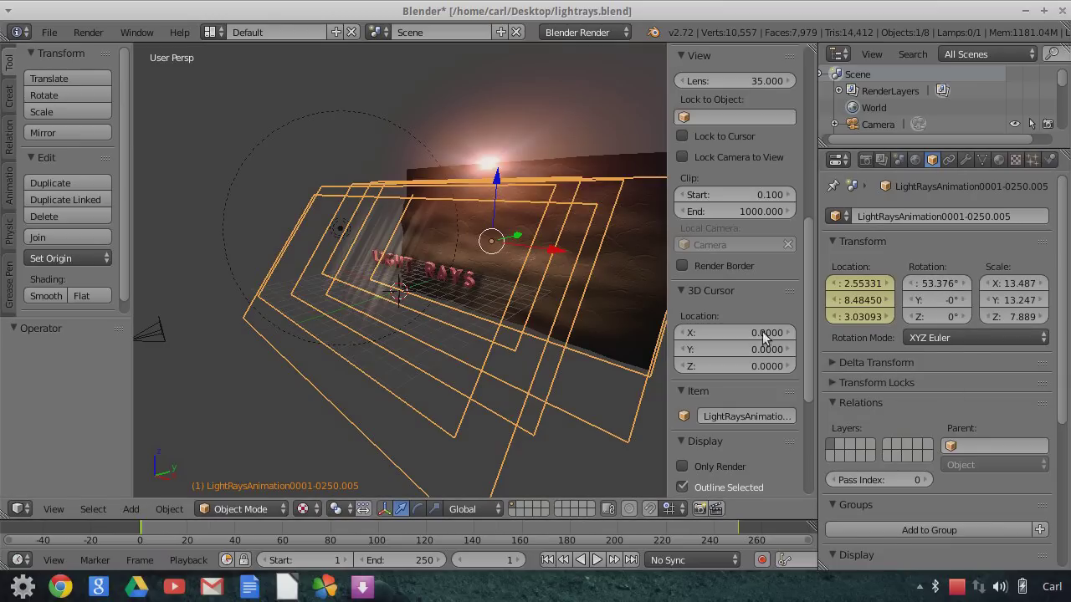
scroll(909, 417, "down", 2)
scroll(918, 452, "down", 3)
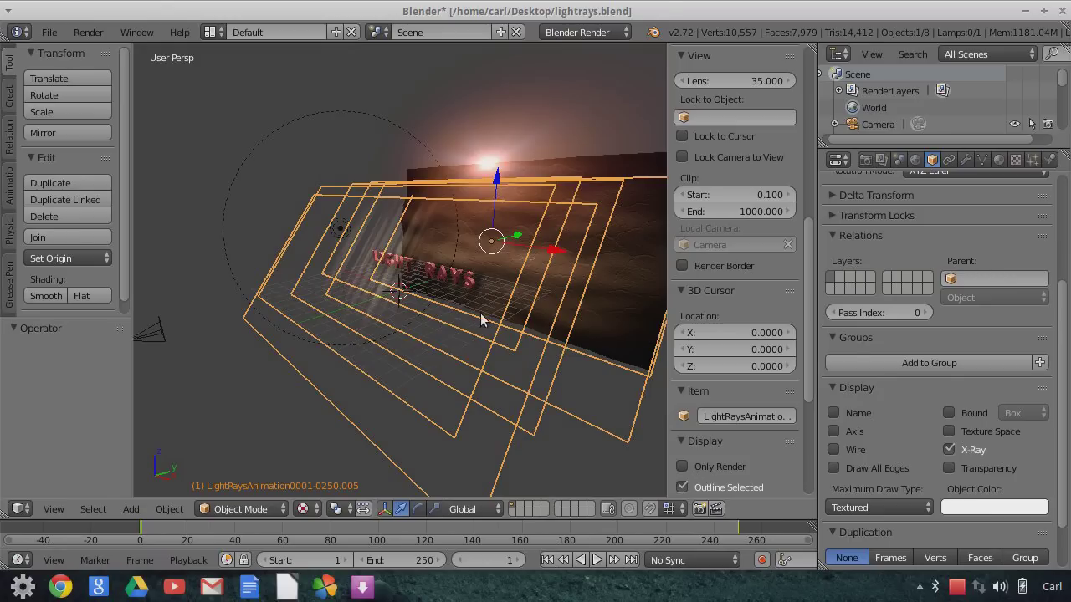
- Examine from several angles how the light ray planes pass in front of and behind the text and its shadow
middle_click_drag(512, 296, 435, 286)
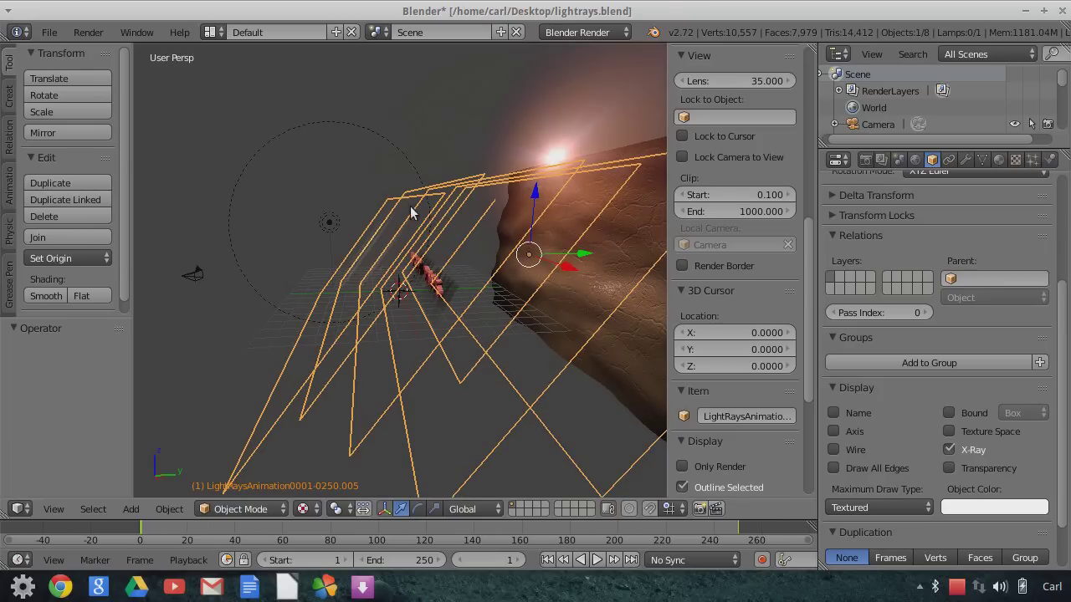
middle_click_drag(474, 368, 559, 317)
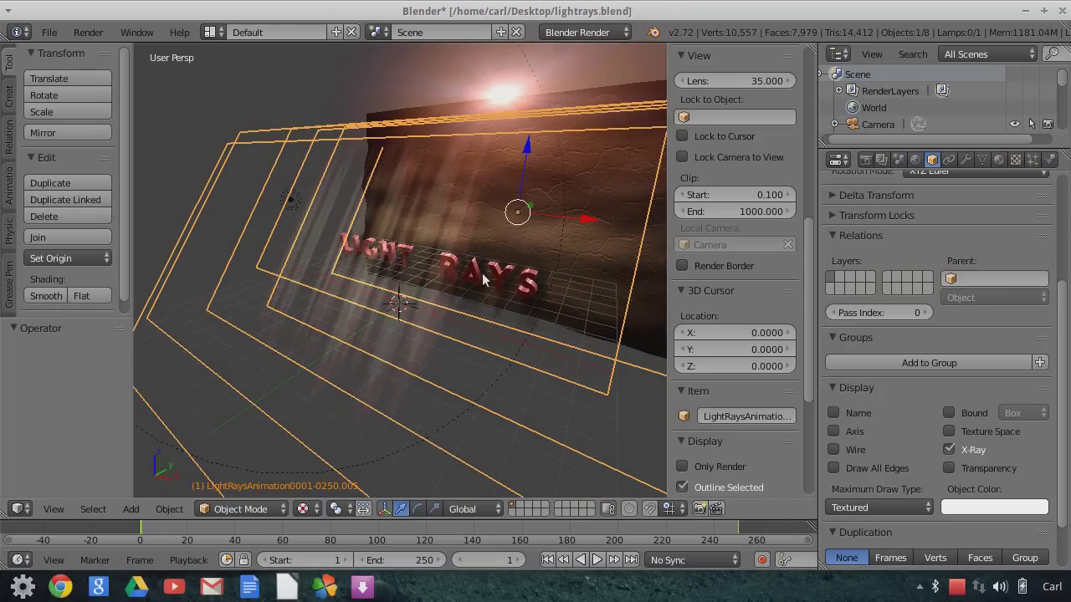
middle_click_drag(518, 277, 492, 298)
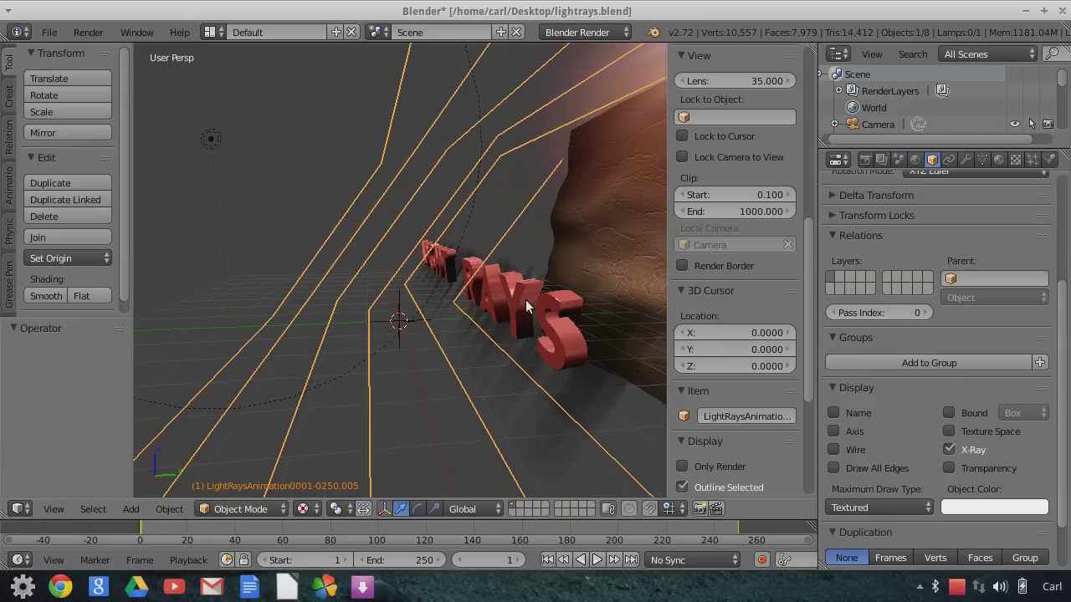
middle_click_drag(544, 324, 492, 266)
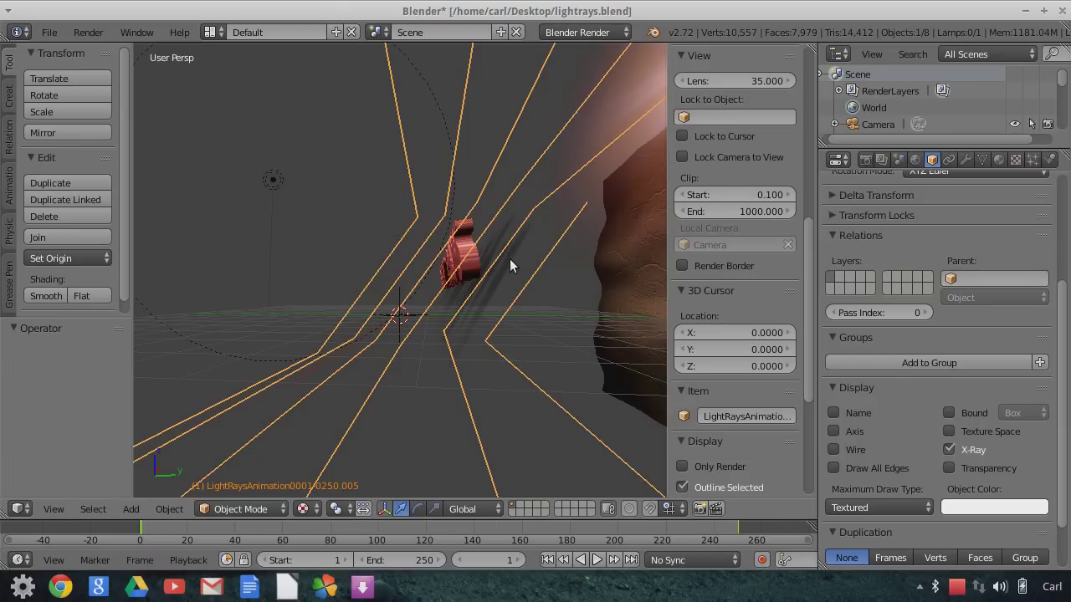
- Select the Shadow.001 object, review its parent and display settings including Transparency, and view it beside the text
left_click_drag(948, 147, 933, 378)
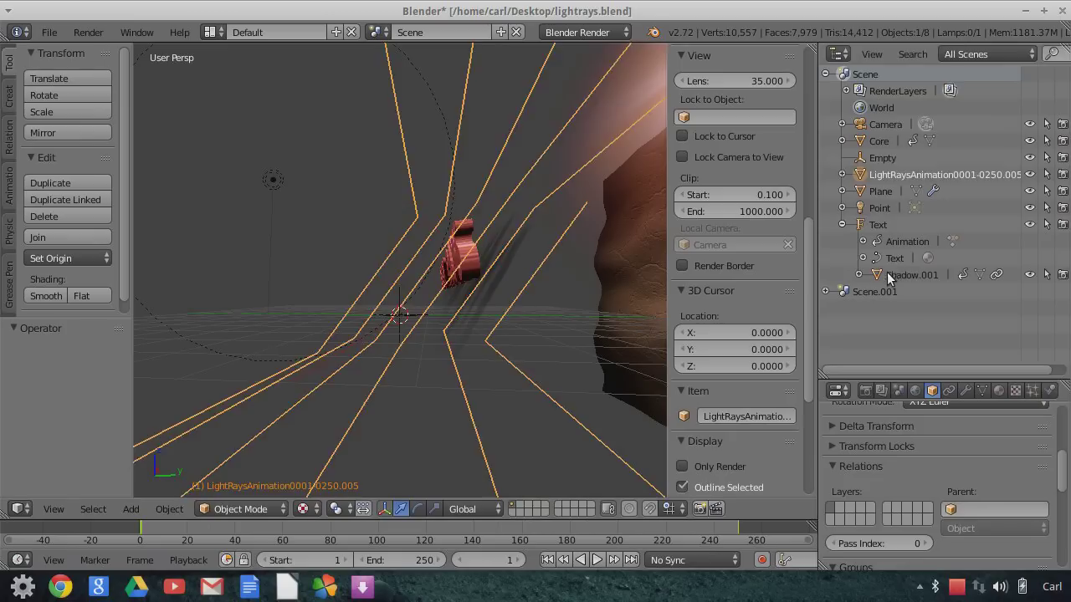
left_click(892, 277)
middle_click_drag(479, 248, 473, 273)
left_click_drag(947, 379, 930, 248)
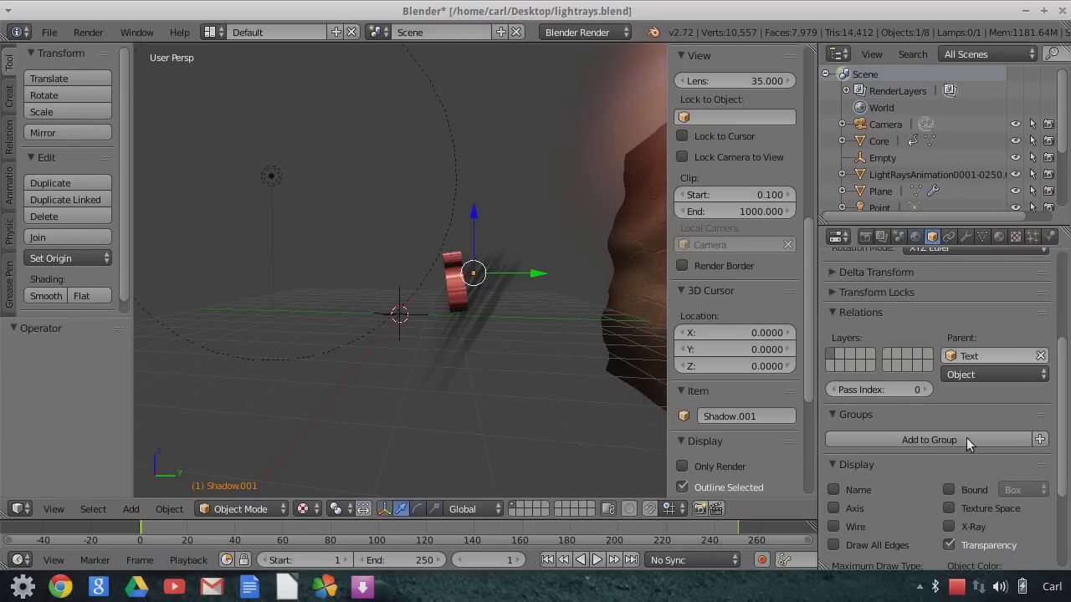
scroll(970, 499, "down", 2)
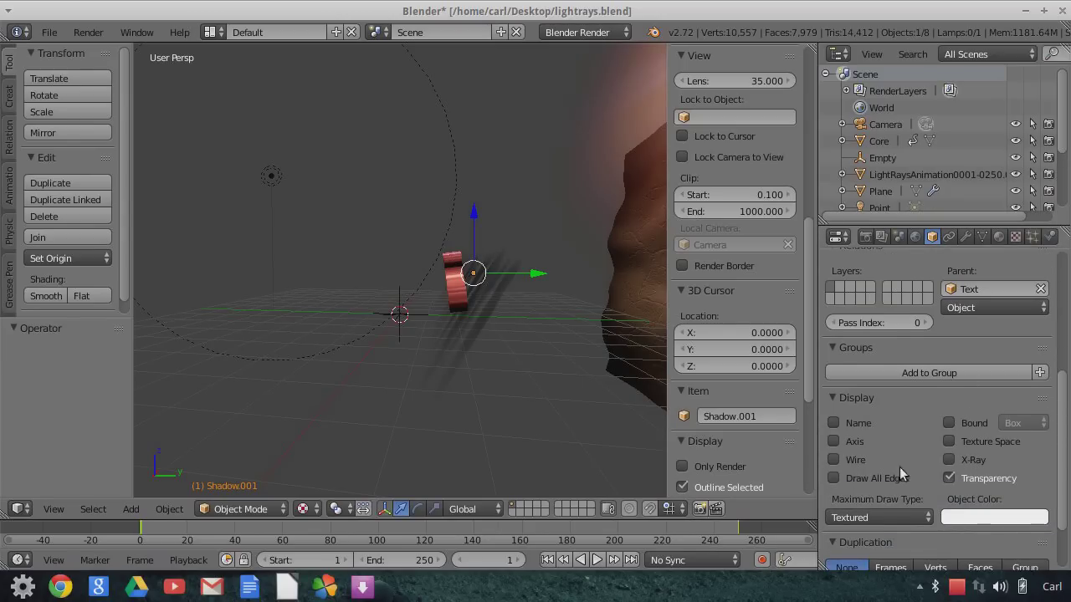
middle_click_drag(501, 357, 530, 353)
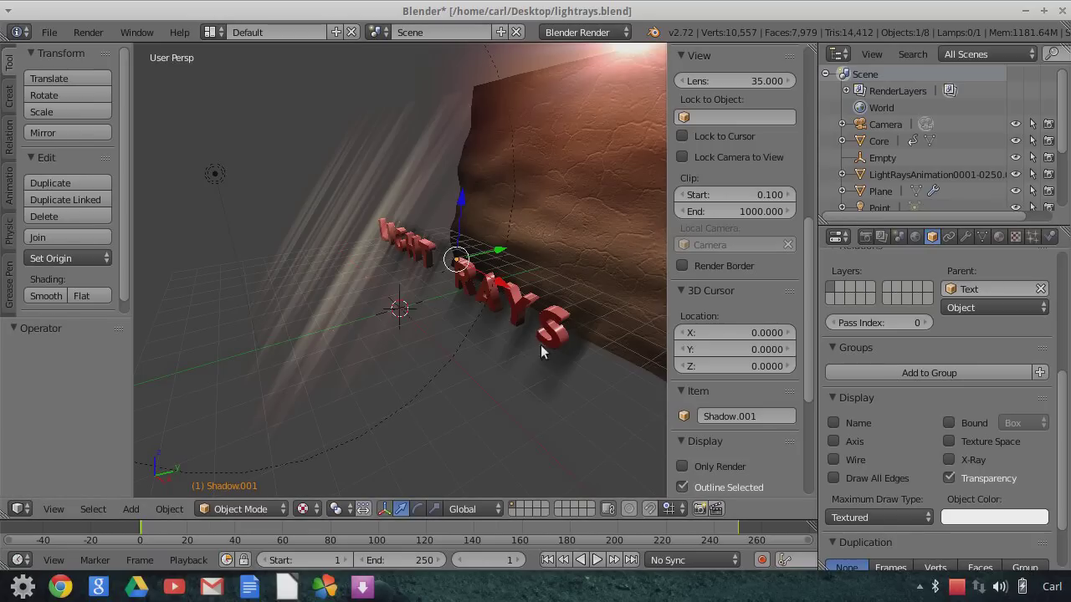
- Examine the text shadow's offset behind the letters from the side and front, and check the composition through the camera
middle_click_drag(582, 378, 497, 333)
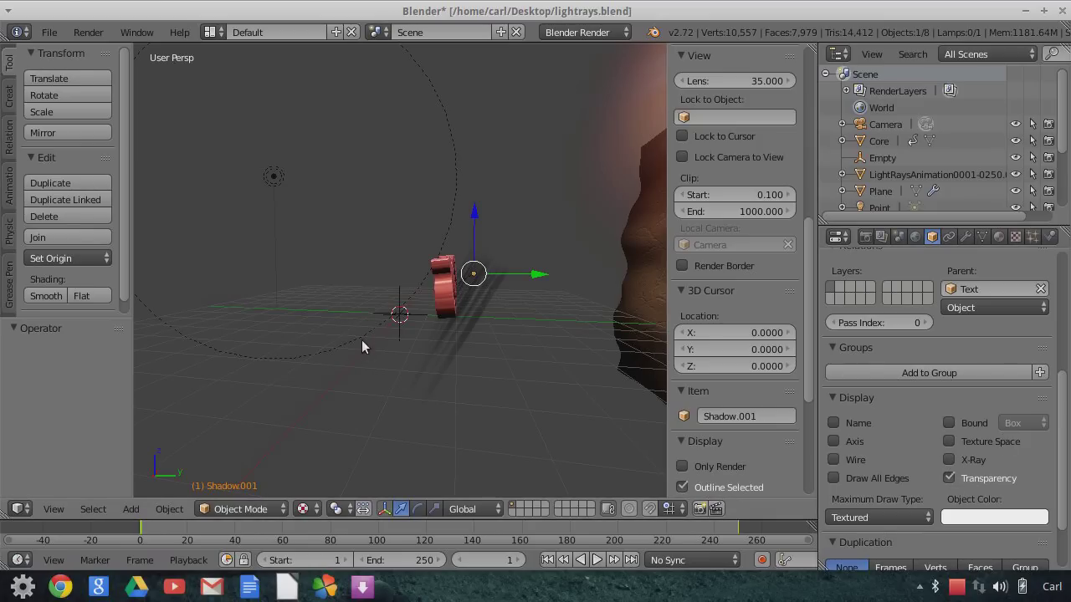
middle_click_drag(395, 345, 529, 366)
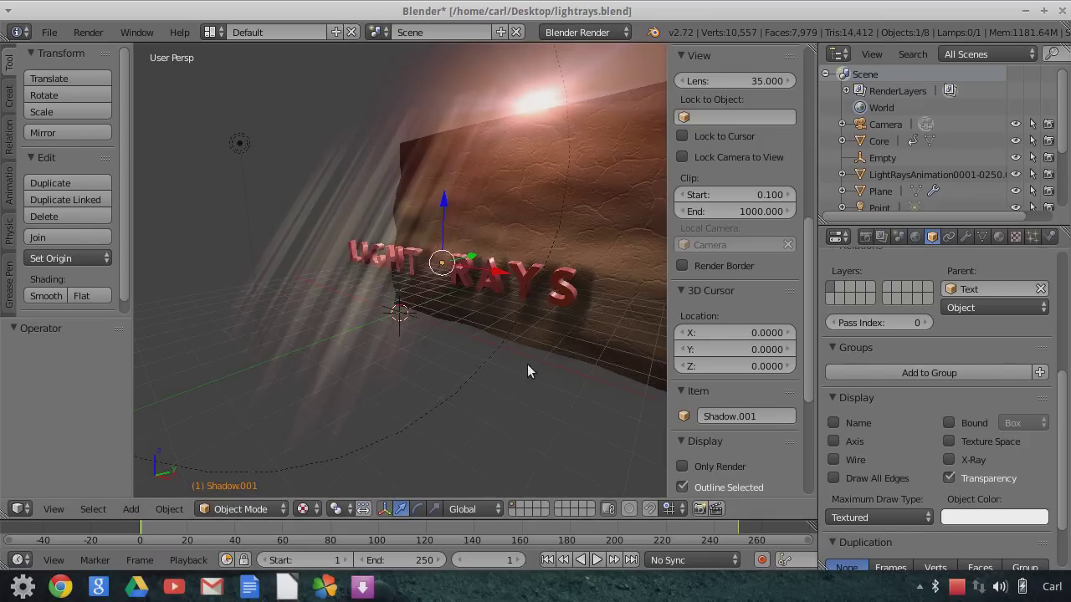
middle_click_drag(417, 329, 476, 356)
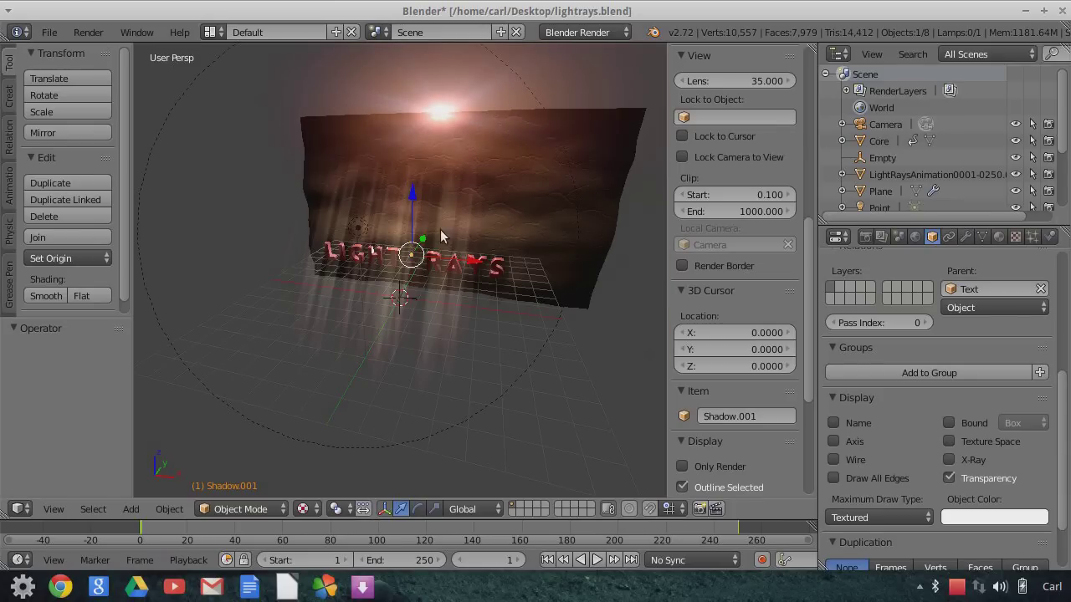
left_click(67, 507)
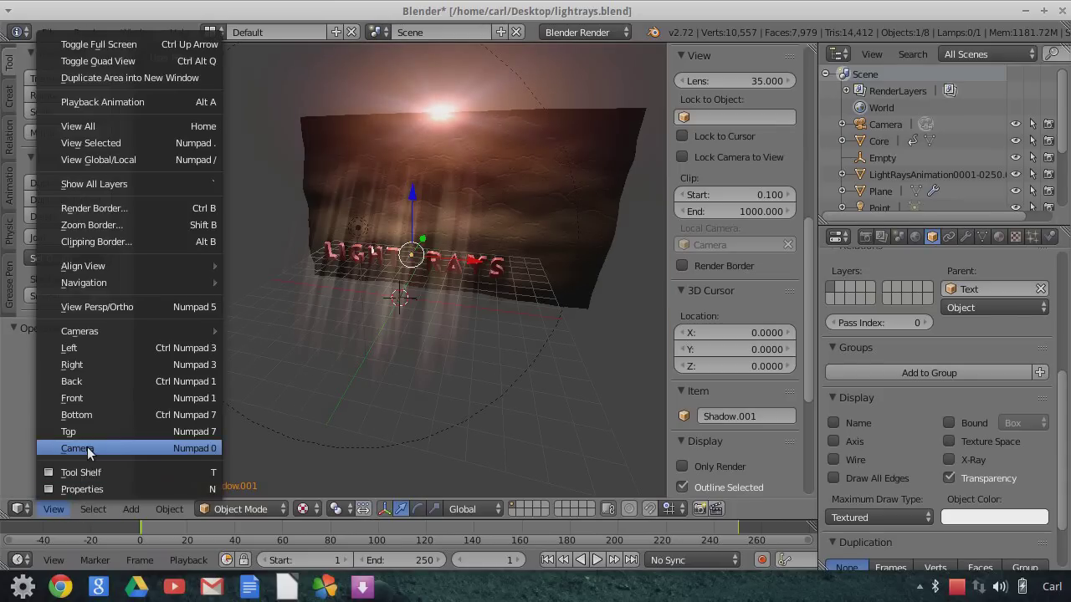
left_click(87, 448)
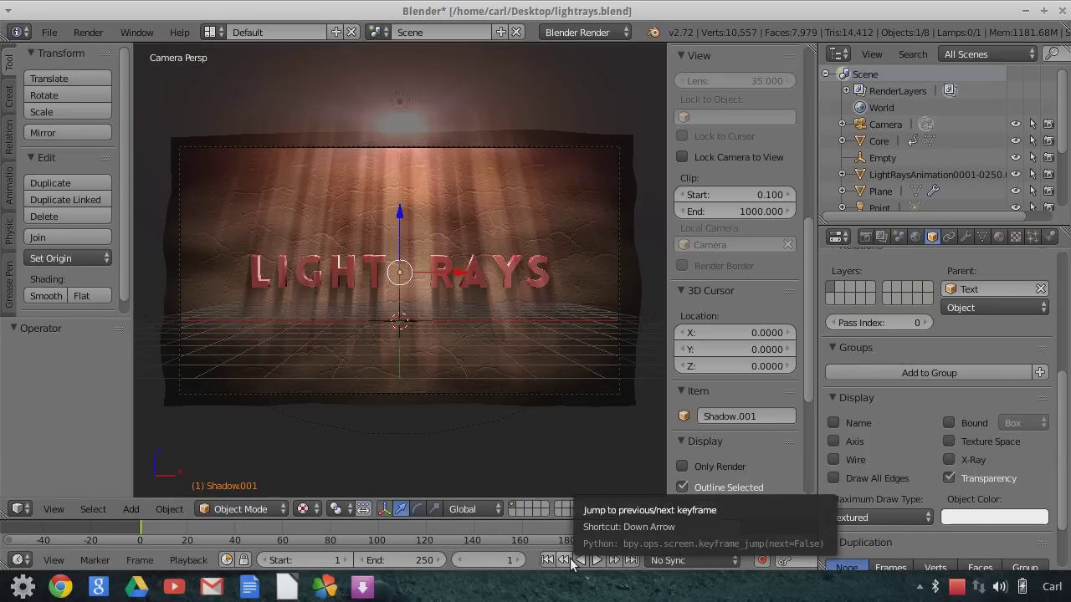
scroll(547, 486, "up", 1)
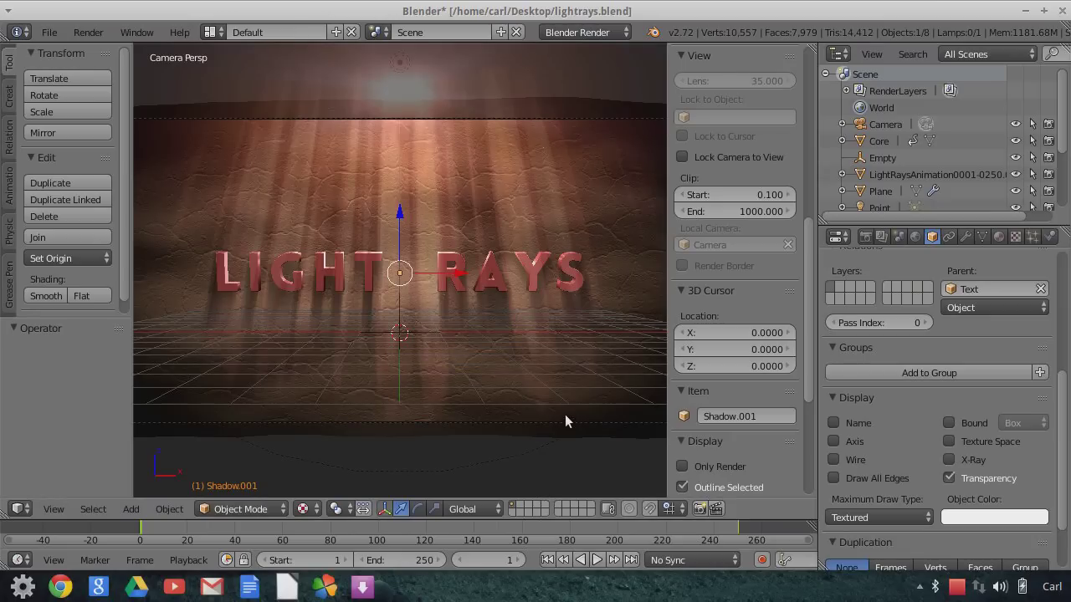
- Review the spacing between the light rays, text and background wall from oblique angles, and return to the full camera view
middle_click_drag(502, 301, 528, 212)
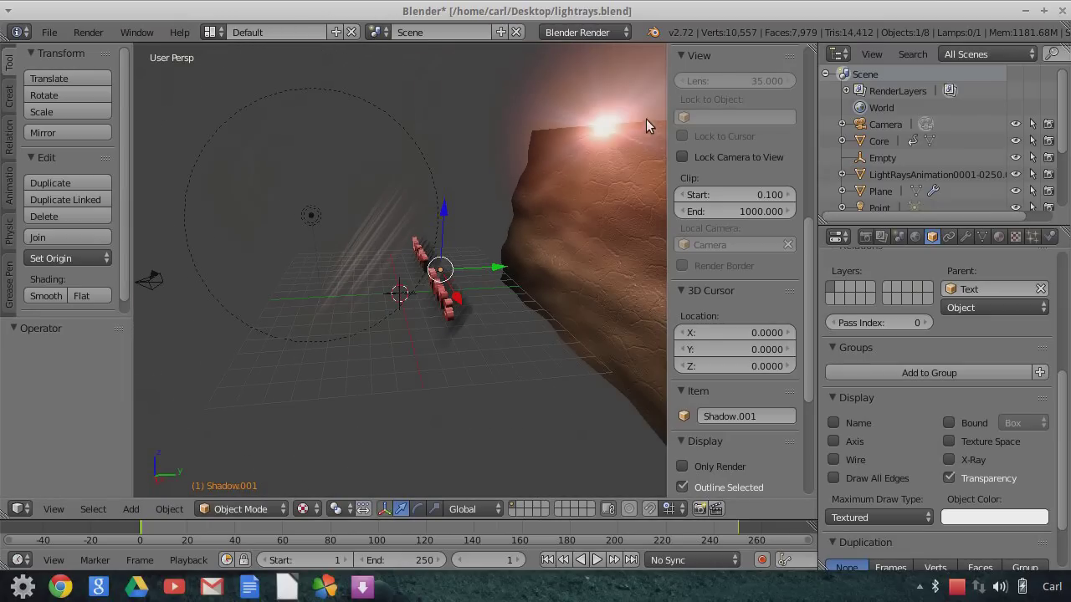
middle_click_drag(612, 136, 75, 164)
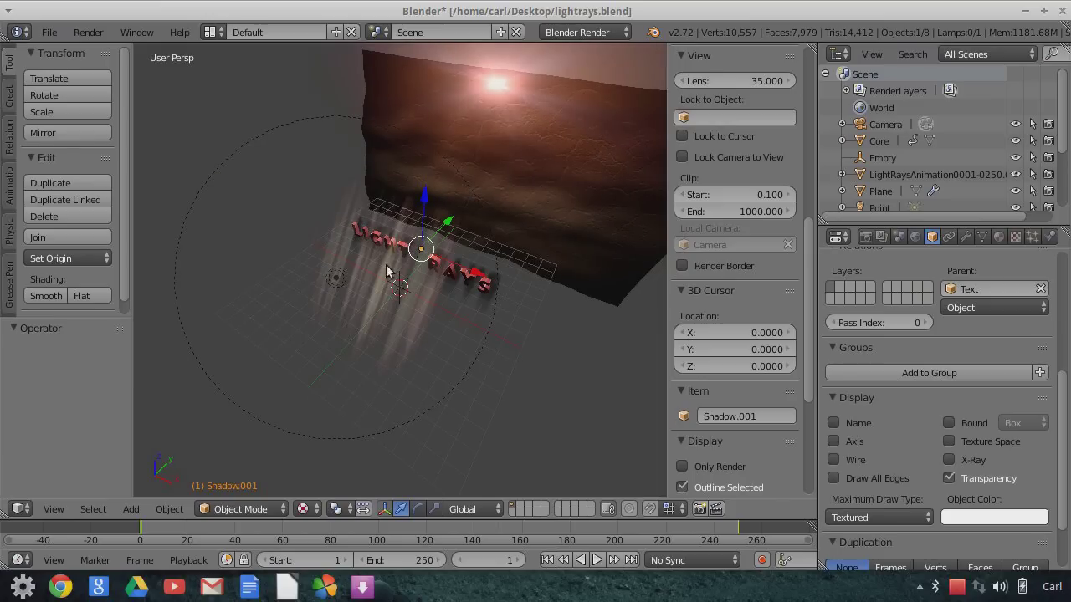
left_click(52, 510)
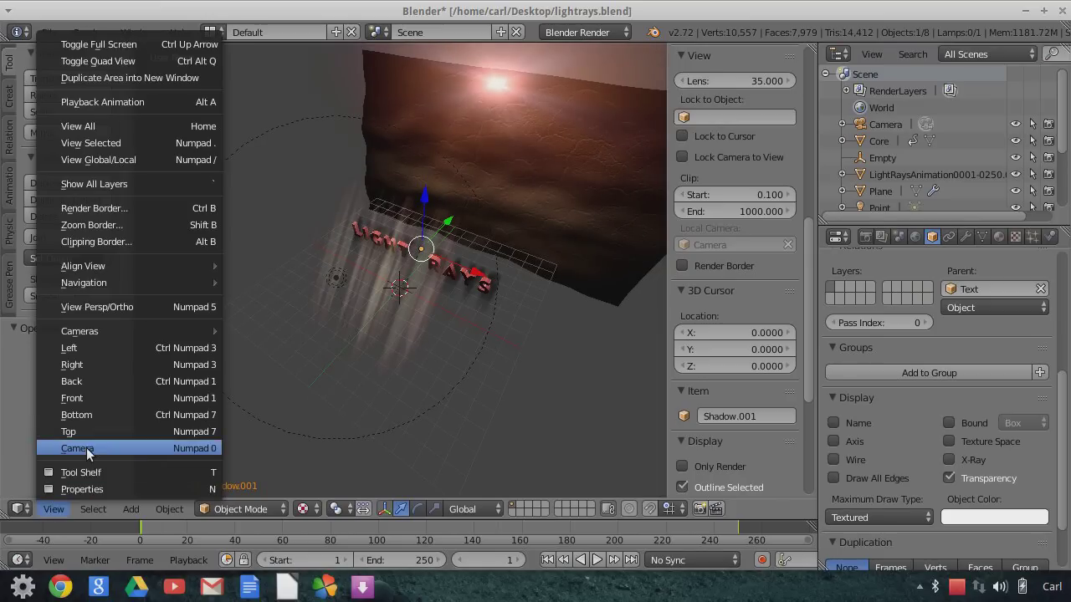
left_click(86, 449)
key("Home")
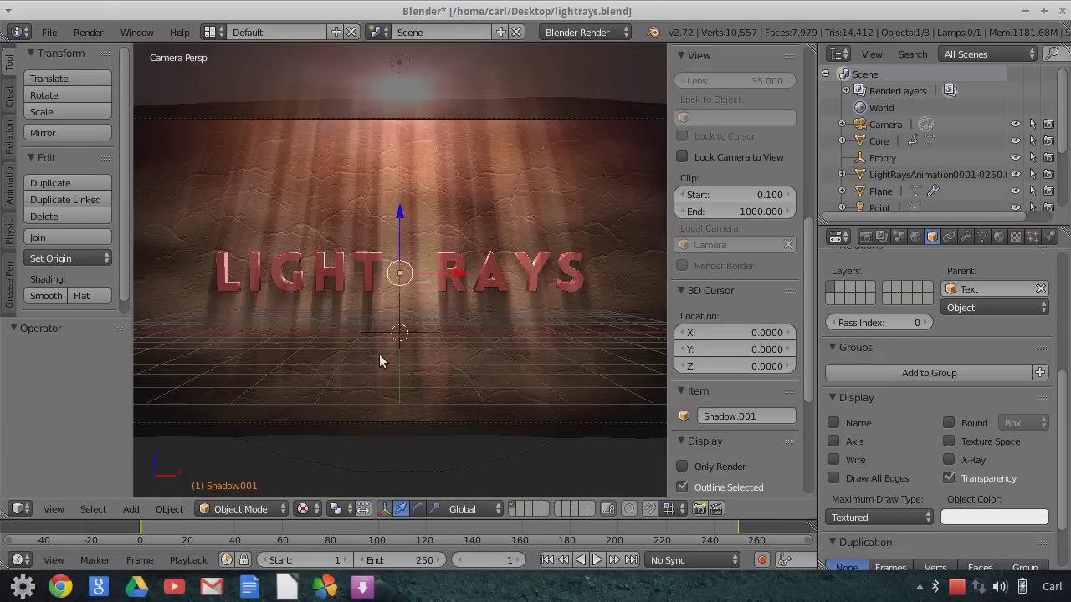
scroll(379, 358, "down", 1)
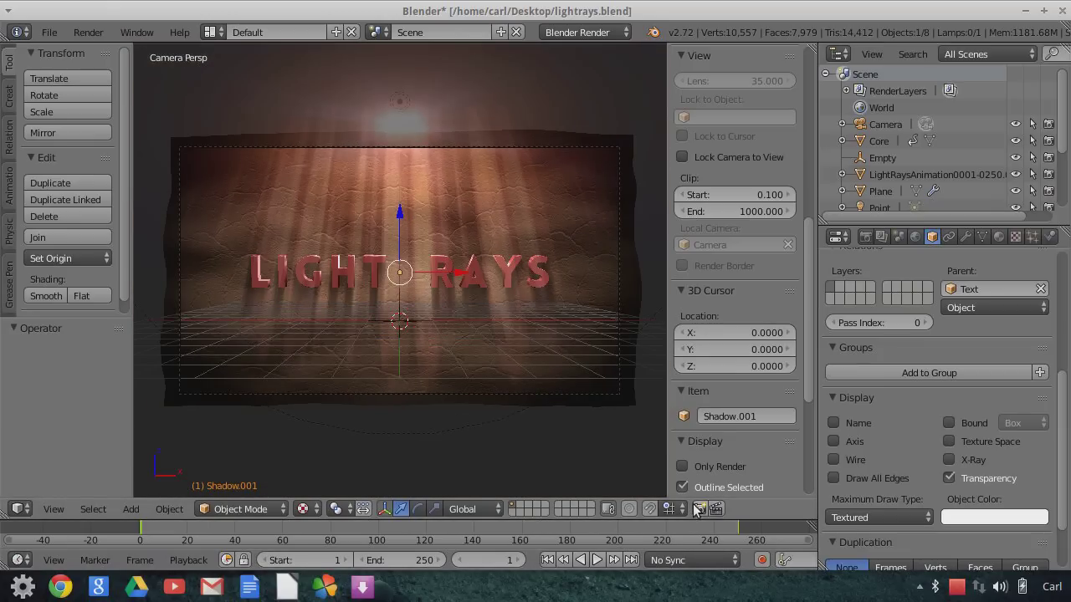